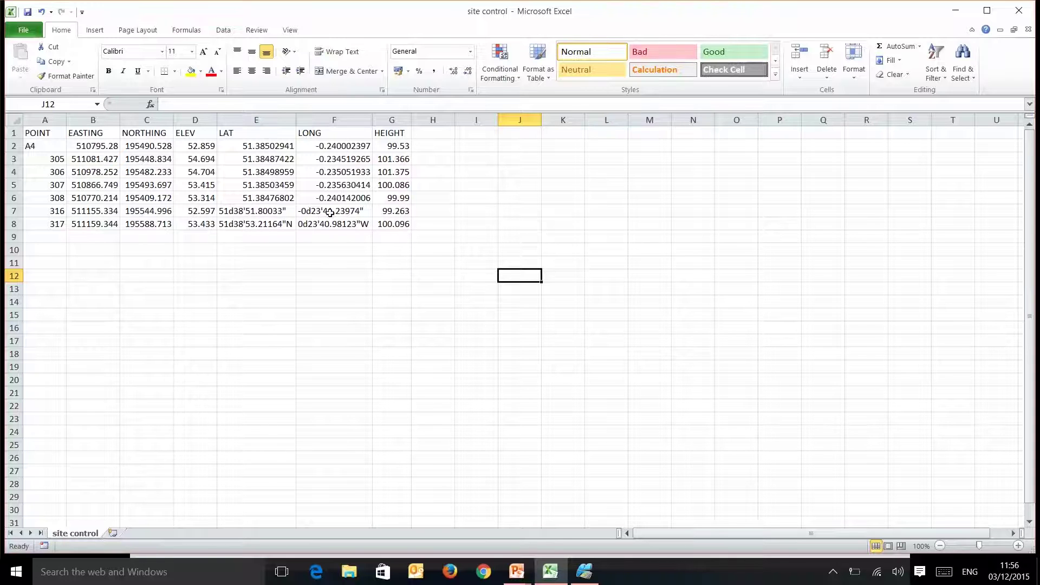
- Inspect the latitude and longitude values of points 316 and 317 against decimal points 307 and 308
{"action": "left_click_drag", "start_coordinate": [250, 213], "coordinate": [309, 209]}
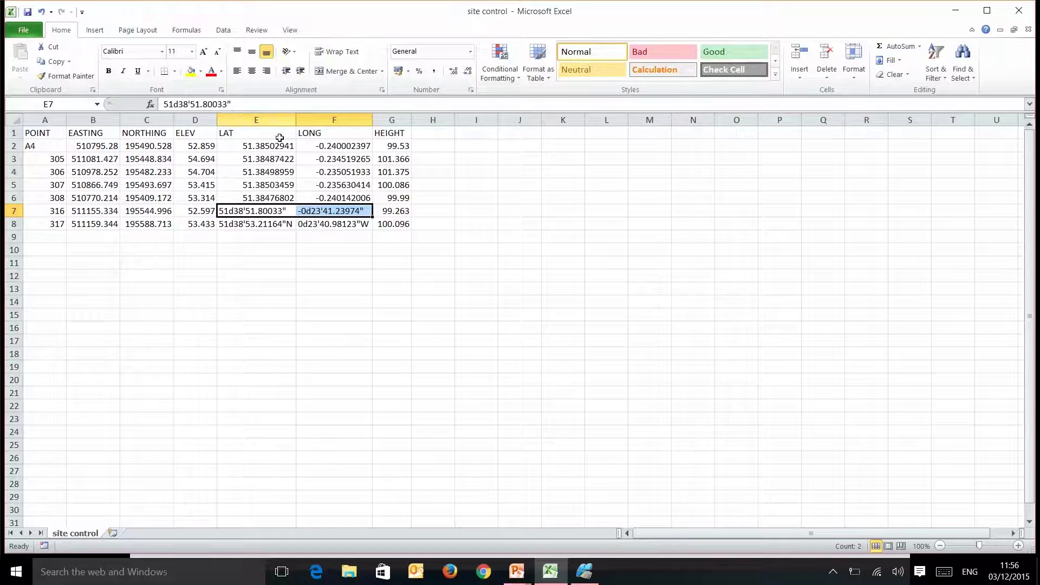
{"action": "left_click", "coordinate": [266, 225]}
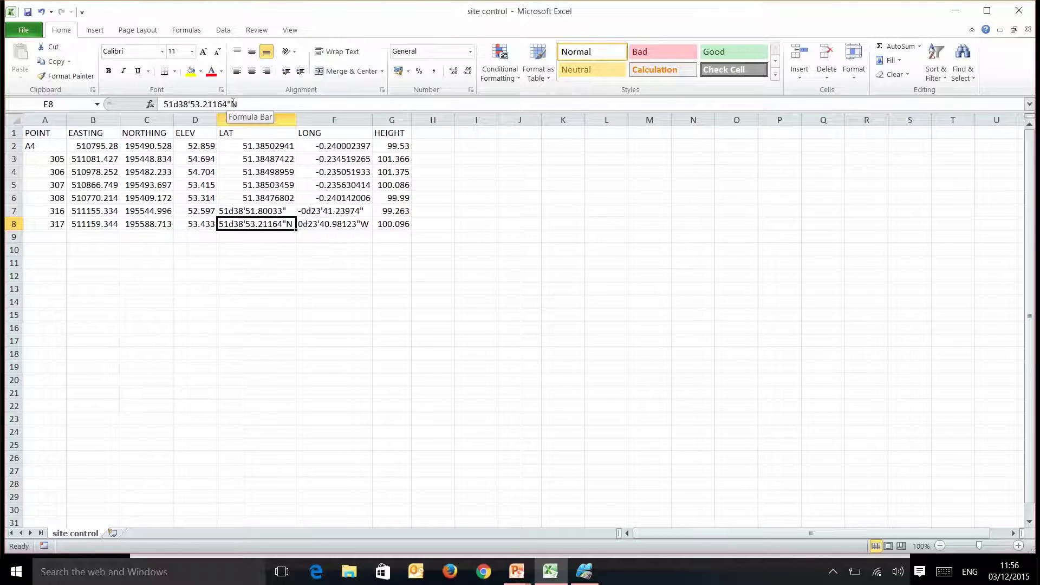
{"action": "left_click", "coordinate": [350, 224]}
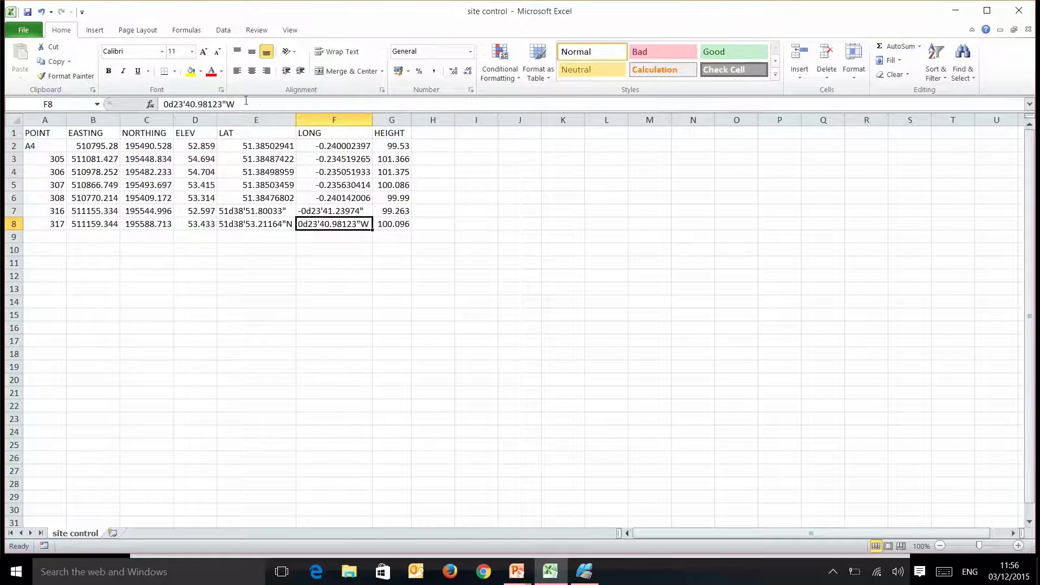
{"action": "left_click", "coordinate": [348, 294]}
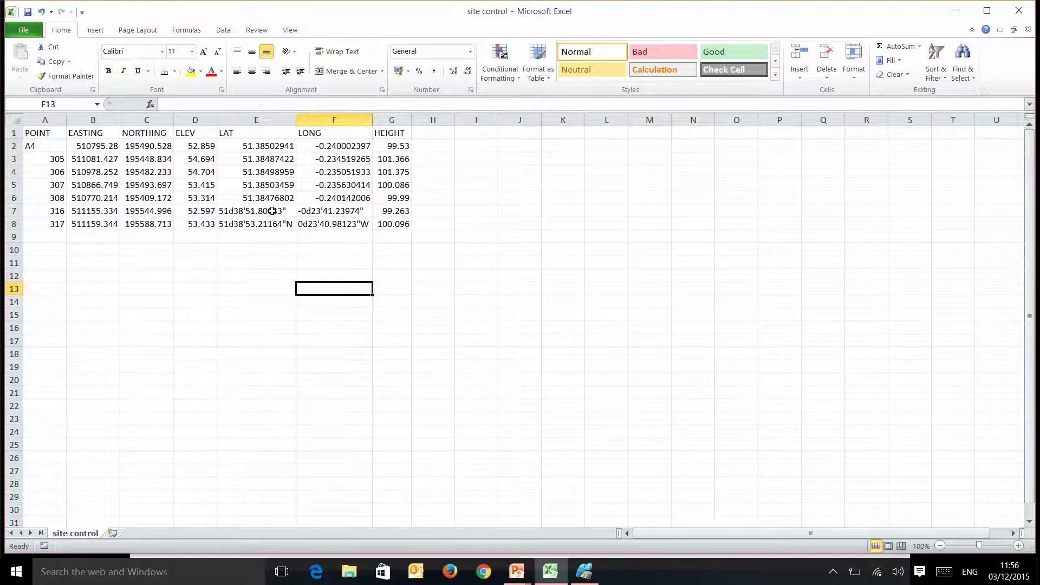
{"action": "left_click", "coordinate": [256, 197]}
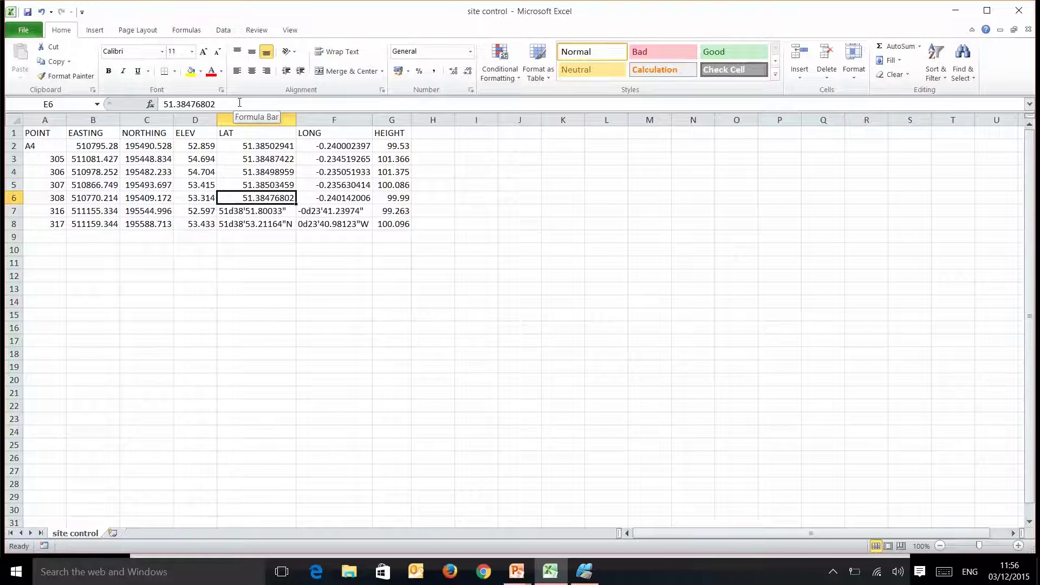
{"action": "left_click", "coordinate": [240, 212]}
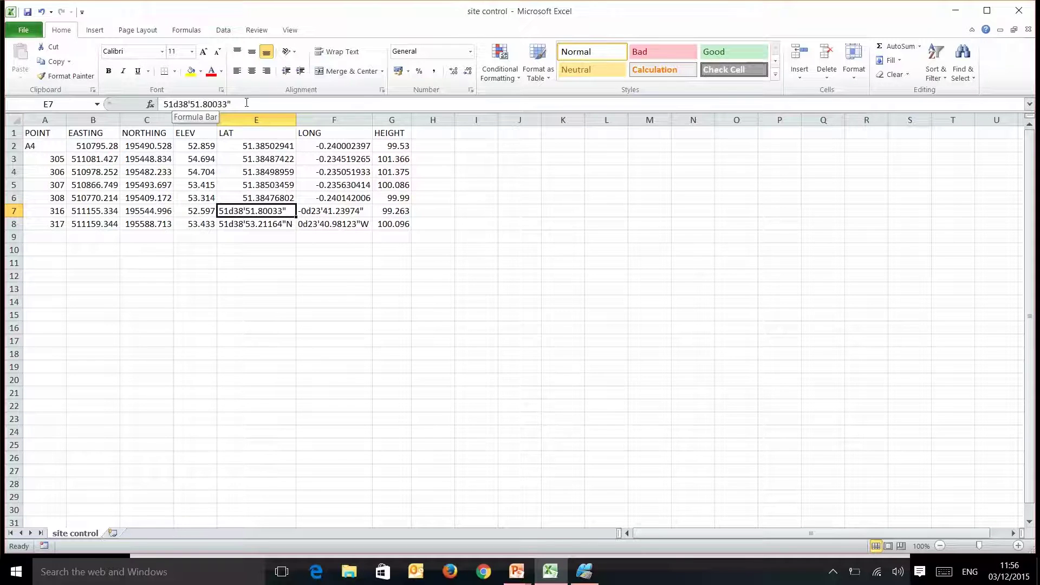
{"action": "left_click", "coordinate": [177, 103]}
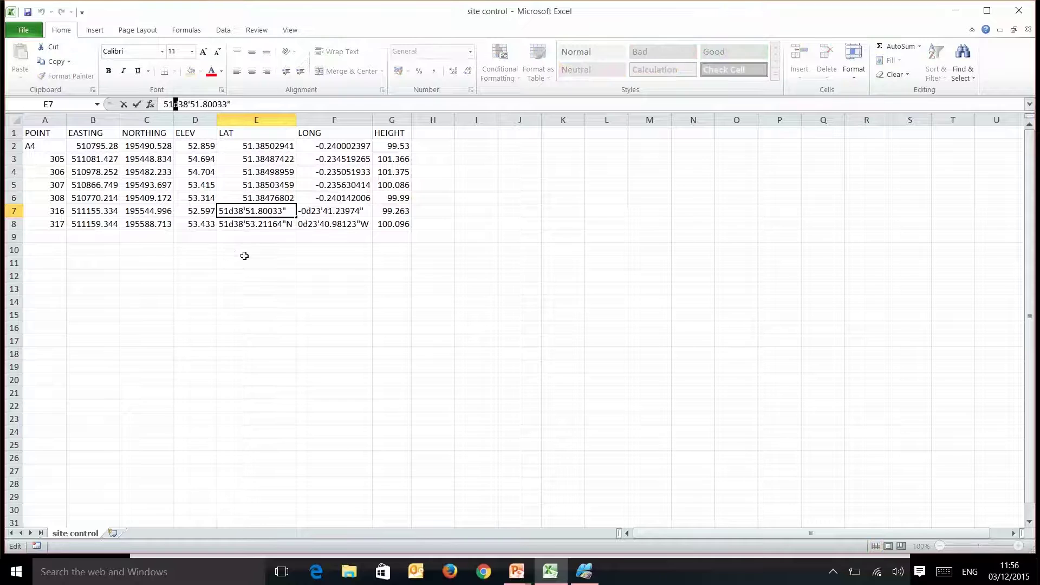
{"action": "left_click", "coordinate": [335, 209]}
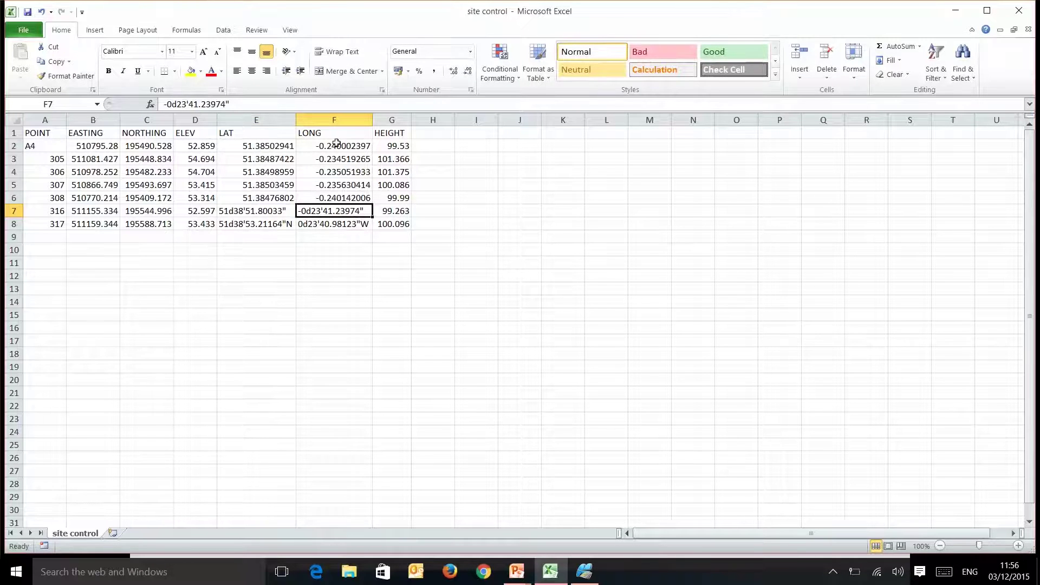
{"action": "left_click", "coordinate": [347, 222]}
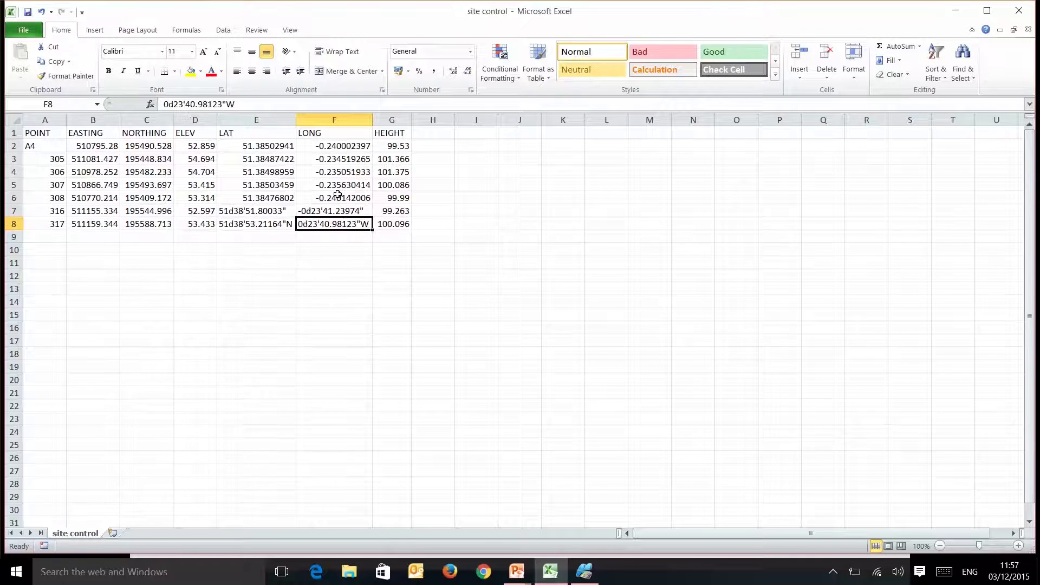
{"action": "left_click", "coordinate": [323, 185]}
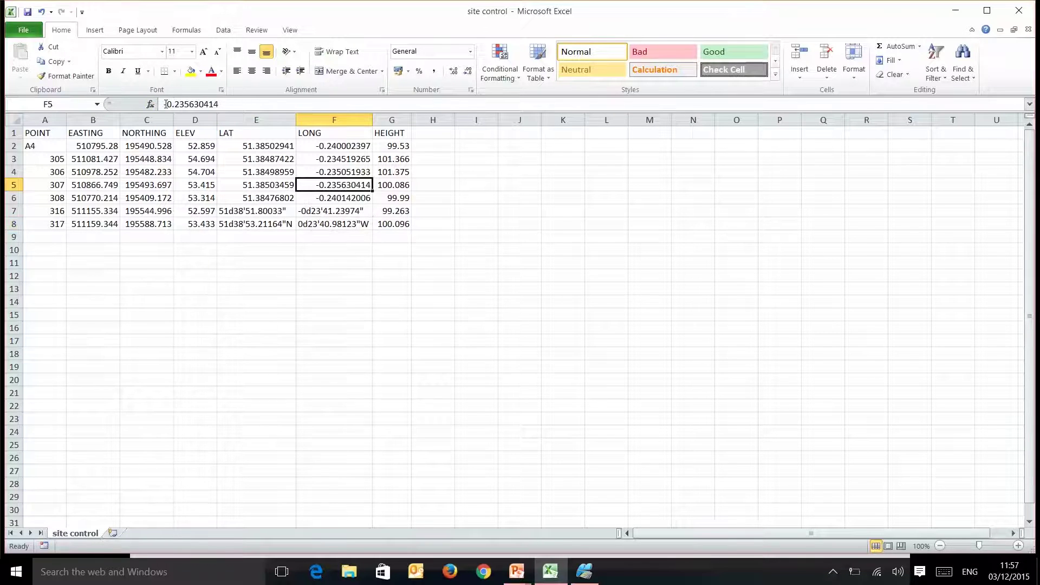
{"action": "left_click", "coordinate": [353, 213]}
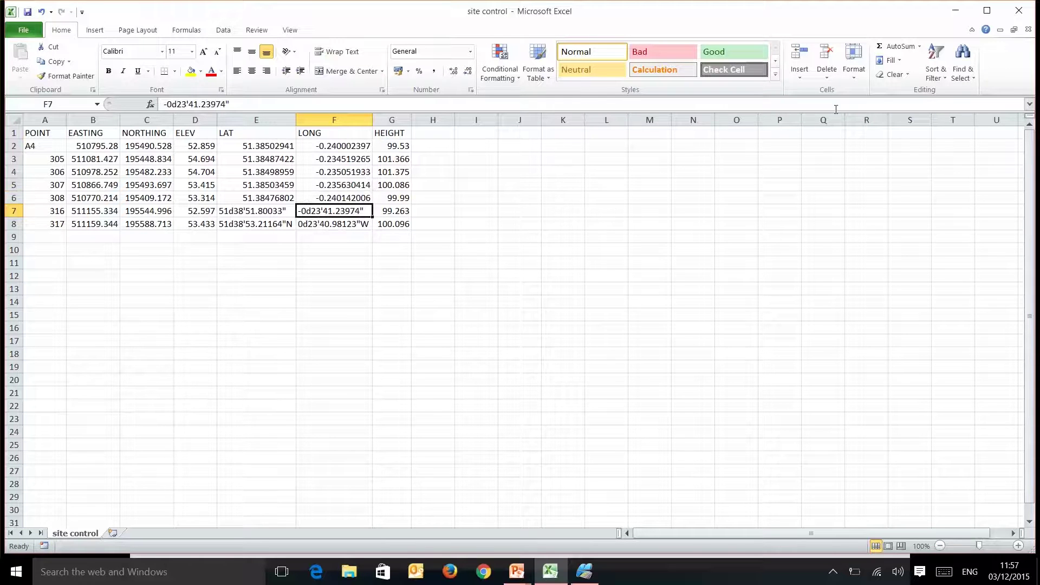
- Remove every " mark from the sheet with Find & Replace's Replace All
{"action": "left_click", "coordinate": [963, 73]}
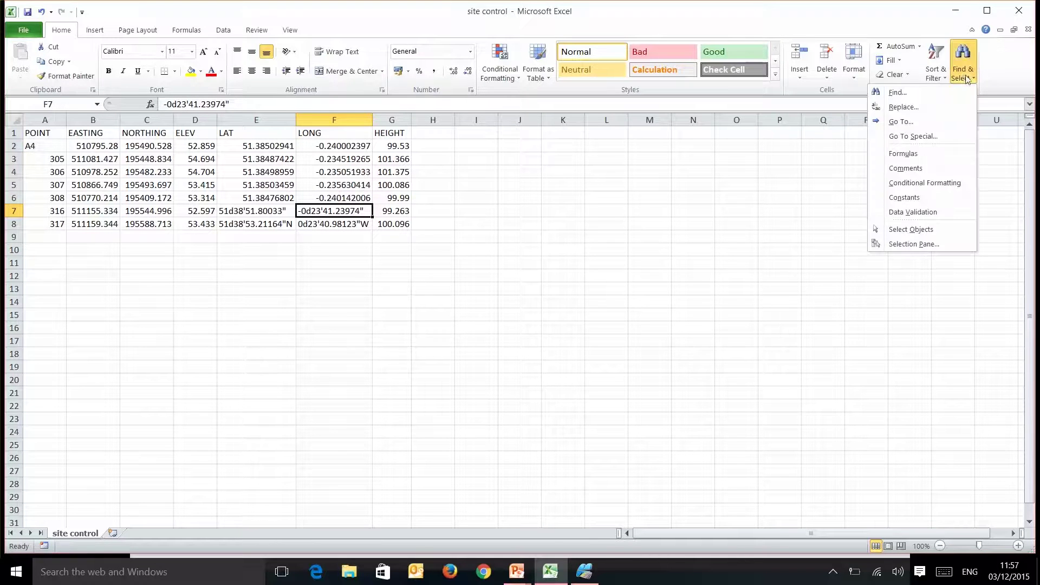
{"action": "left_click", "coordinate": [908, 108]}
{"action": "left_click_drag", "start_coordinate": [317, 230], "coordinate": [636, 140]}
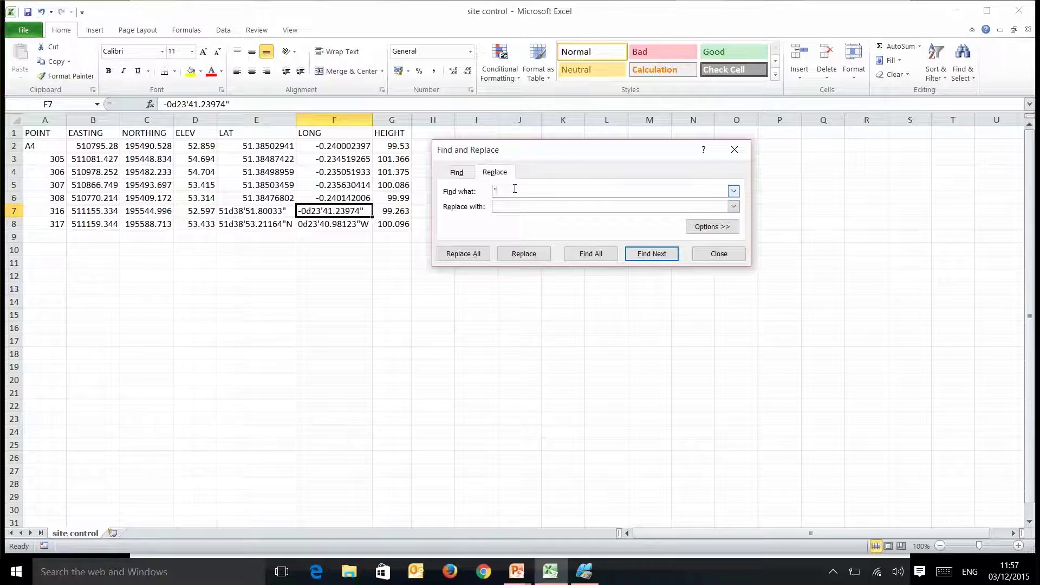
{"action": "type", "text": "\""}
{"action": "left_click", "coordinate": [463, 253]}
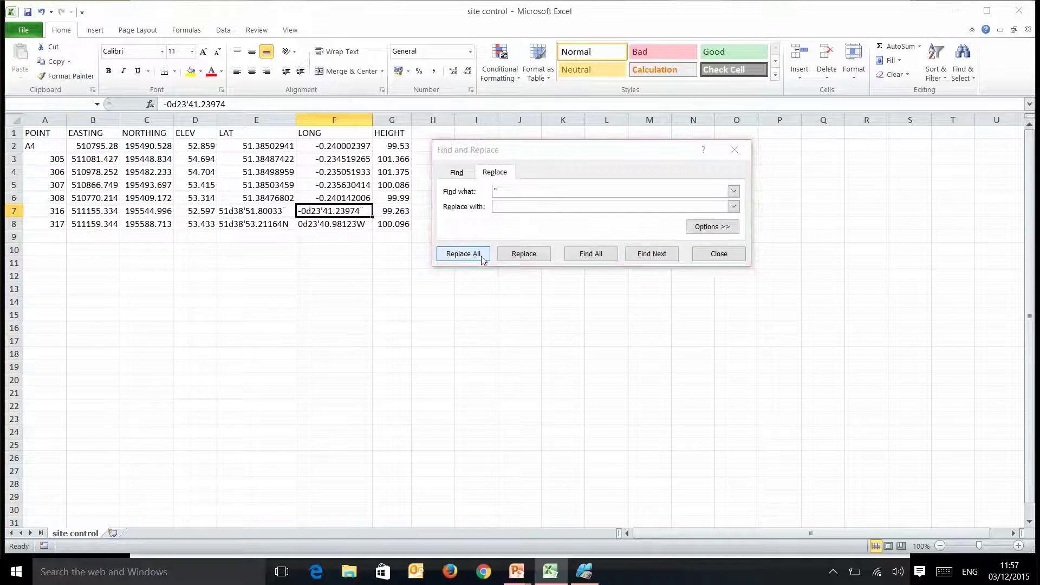
{"action": "left_click", "coordinate": [521, 319]}
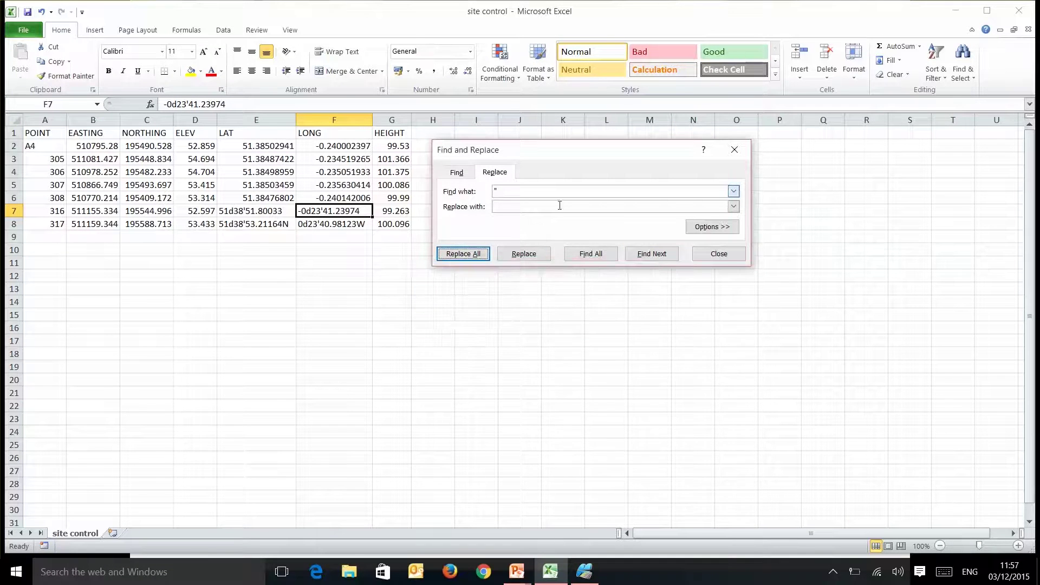
- Replace the apostrophe in point 316's longitude
{"action": "left_click", "coordinate": [503, 190]}
{"action": "left_click", "coordinate": [480, 191]}
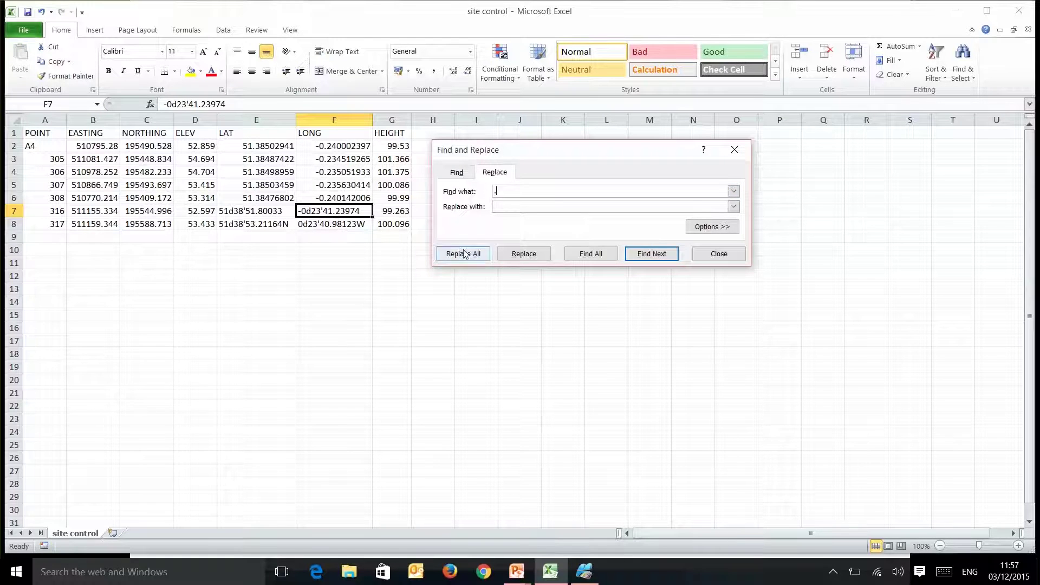
{"action": "left_click", "coordinate": [529, 259]}
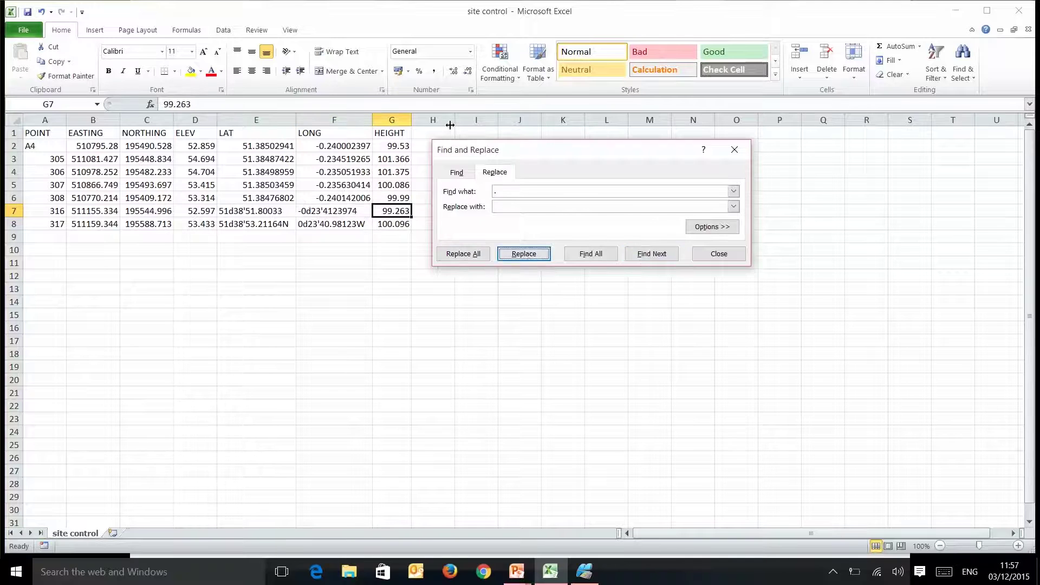
{"action": "left_click", "coordinate": [507, 191]}
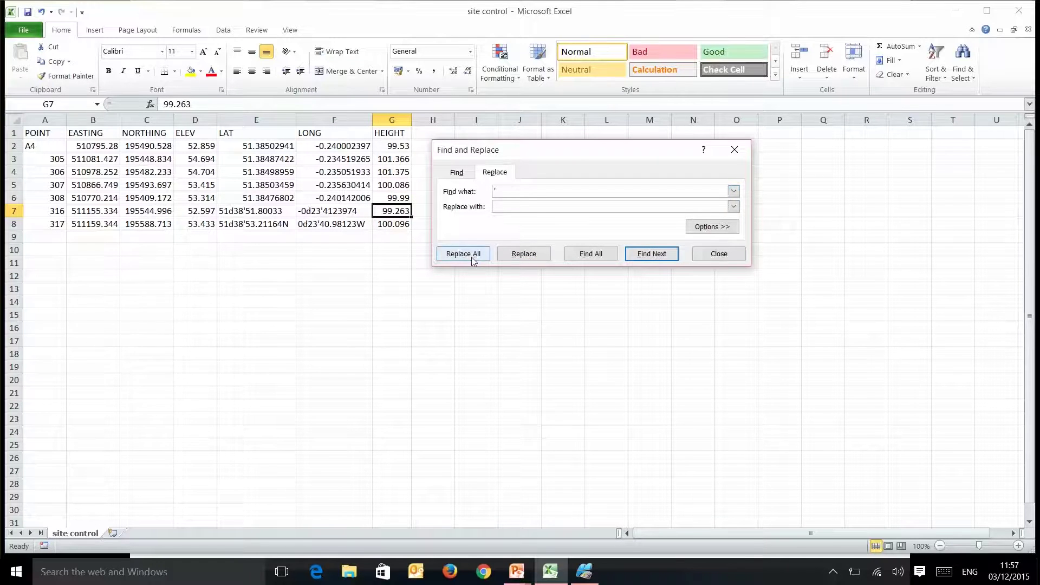
{"action": "left_click", "coordinate": [524, 258]}
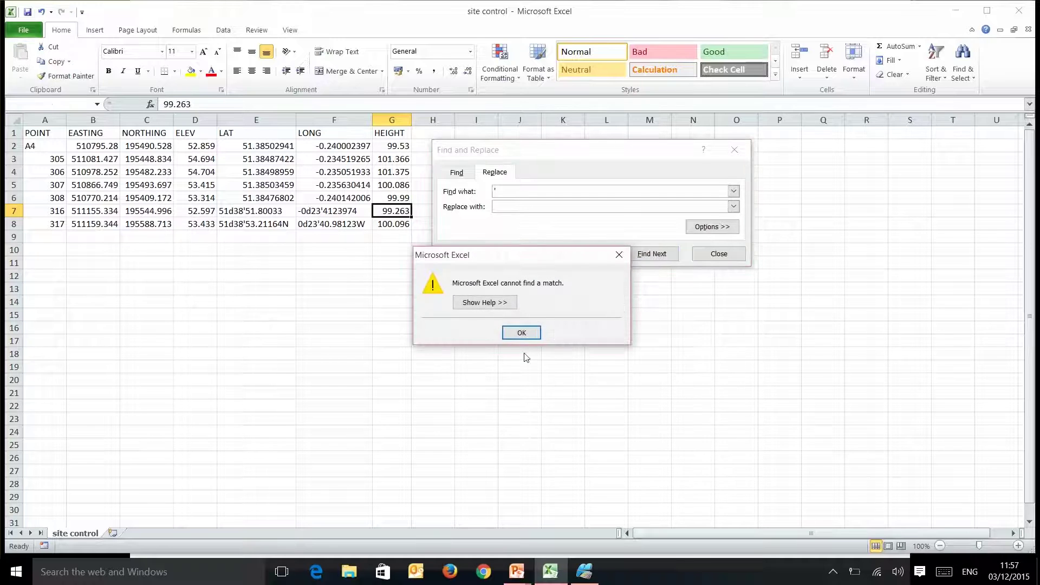
{"action": "left_click", "coordinate": [521, 332]}
{"action": "left_click", "coordinate": [358, 213]}
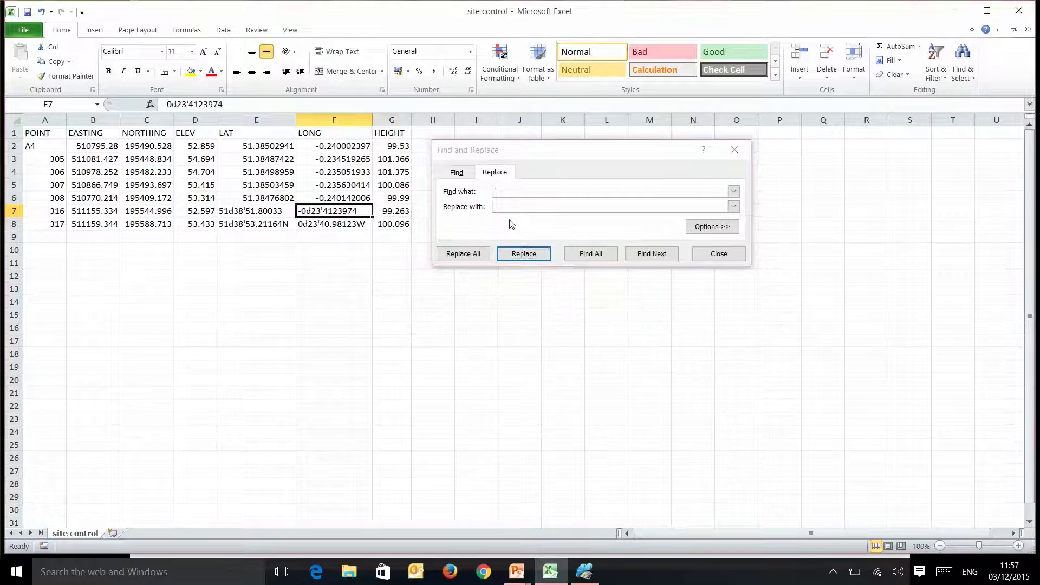
{"action": "left_click", "coordinate": [526, 253]}
- Turn the d in F7 into a decimal point, giving -0.234123974
{"action": "left_click", "coordinate": [341, 211]}
{"action": "left_click", "coordinate": [501, 191]}
{"action": "key", "text": "BackSpace"}
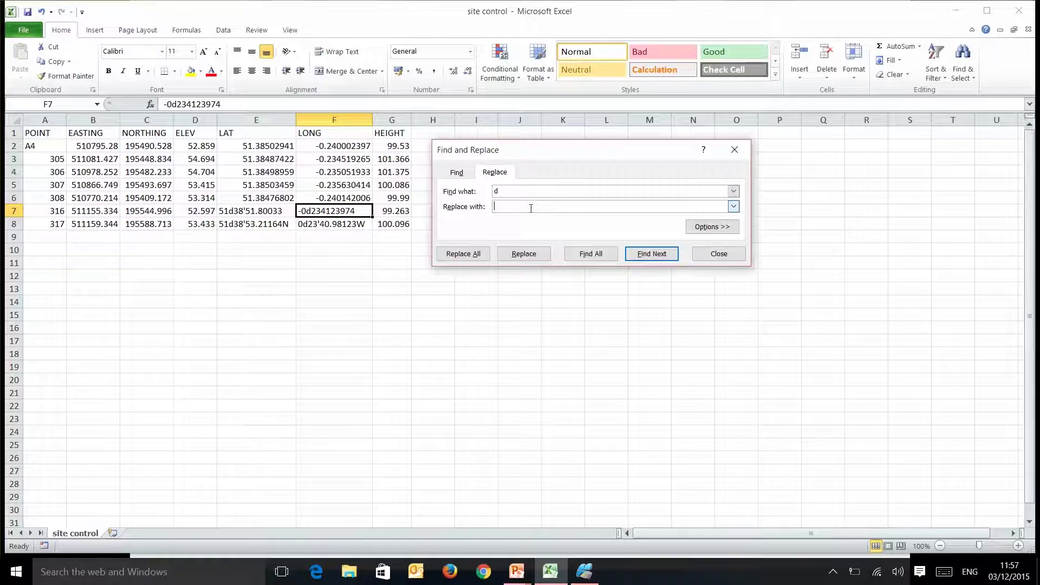
{"action": "left_click", "coordinate": [539, 256]}
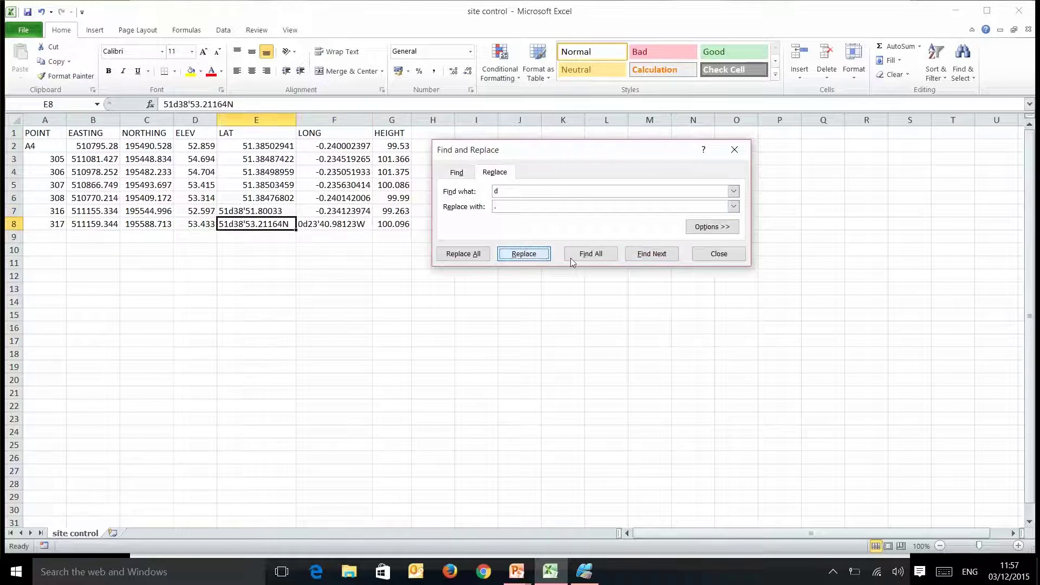
{"action": "left_click", "coordinate": [356, 213]}
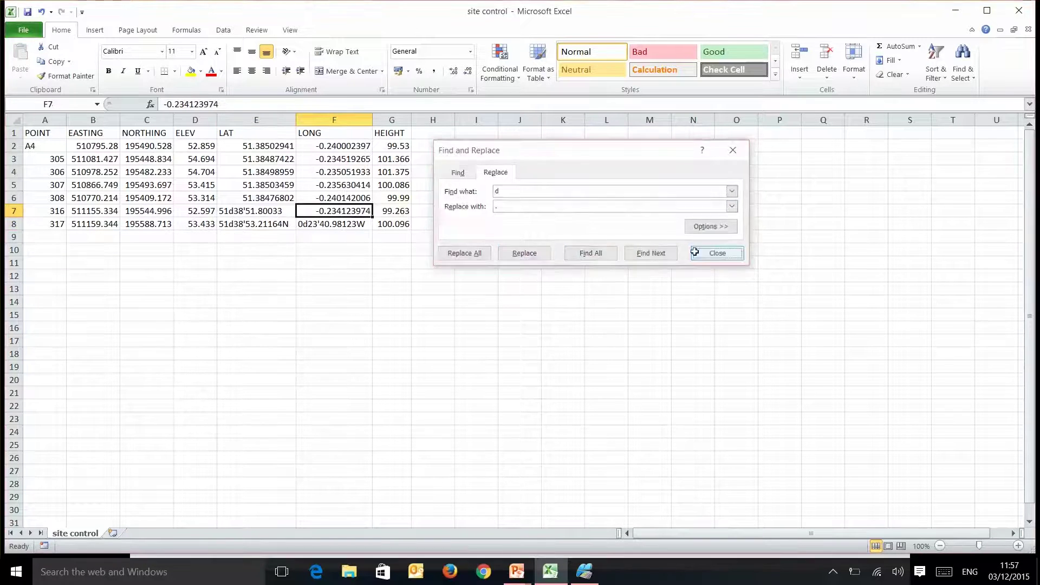
{"action": "left_click", "coordinate": [698, 254]}
{"action": "left_click", "coordinate": [334, 198]}
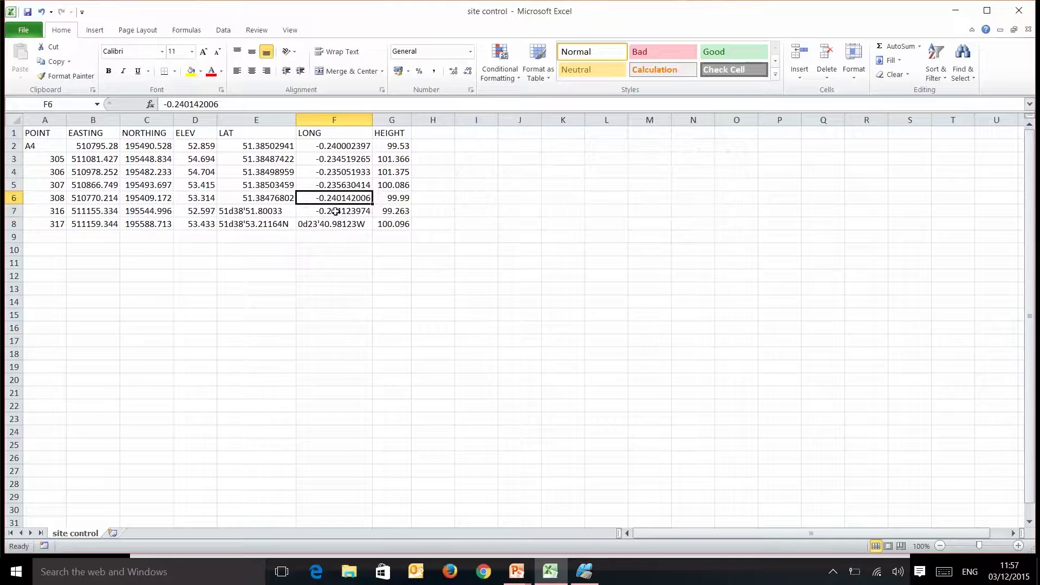
- Delete the rows for points 316 and 317 from the table
{"action": "left_click", "coordinate": [364, 213]}
{"action": "left_click", "coordinate": [352, 225]}
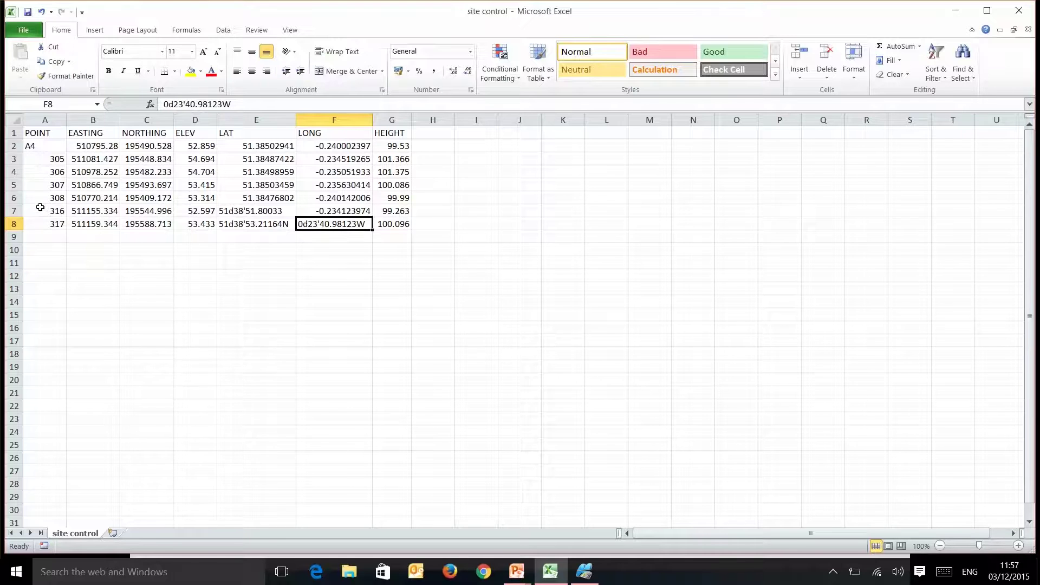
{"action": "left_click_drag", "start_coordinate": [8, 211], "coordinate": [12, 223]}
{"action": "right_click", "coordinate": [15, 223]}
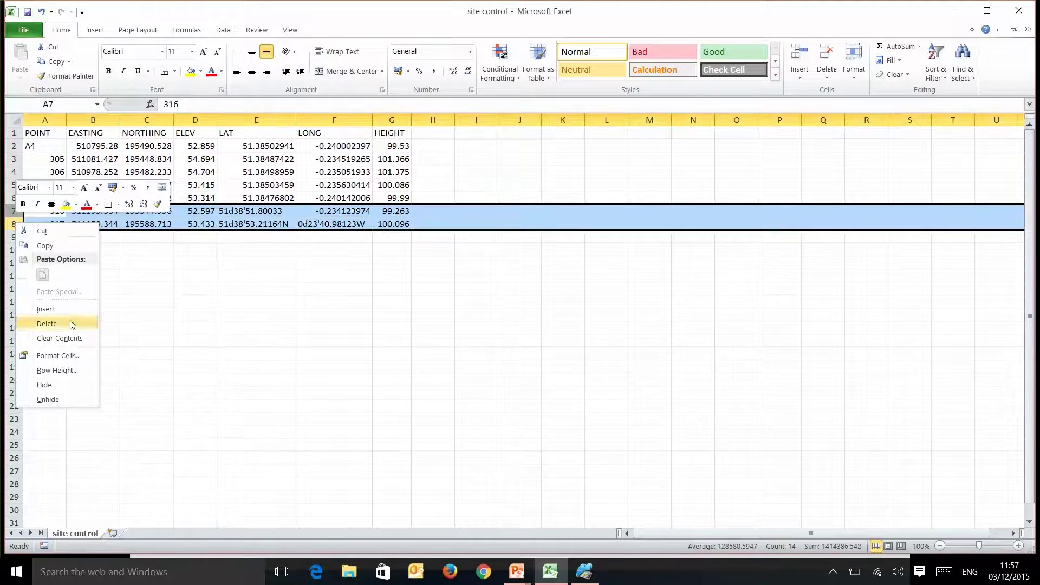
{"action": "left_click", "coordinate": [65, 323]}
{"action": "left_click", "coordinate": [206, 302]}
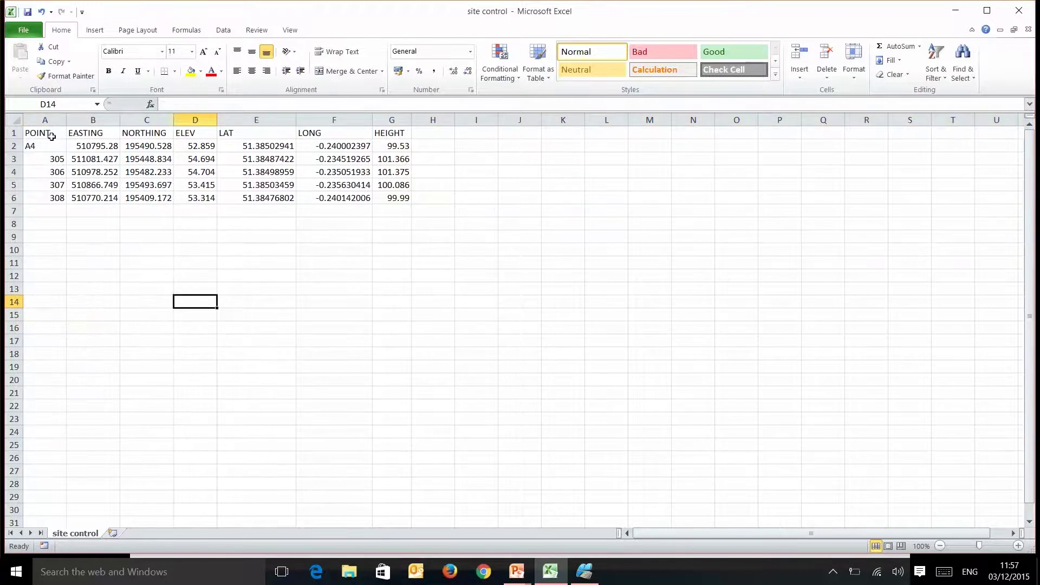
- Save the sheet as the CSV file site control2, keeping CSV format
{"action": "left_click", "coordinate": [24, 27]}
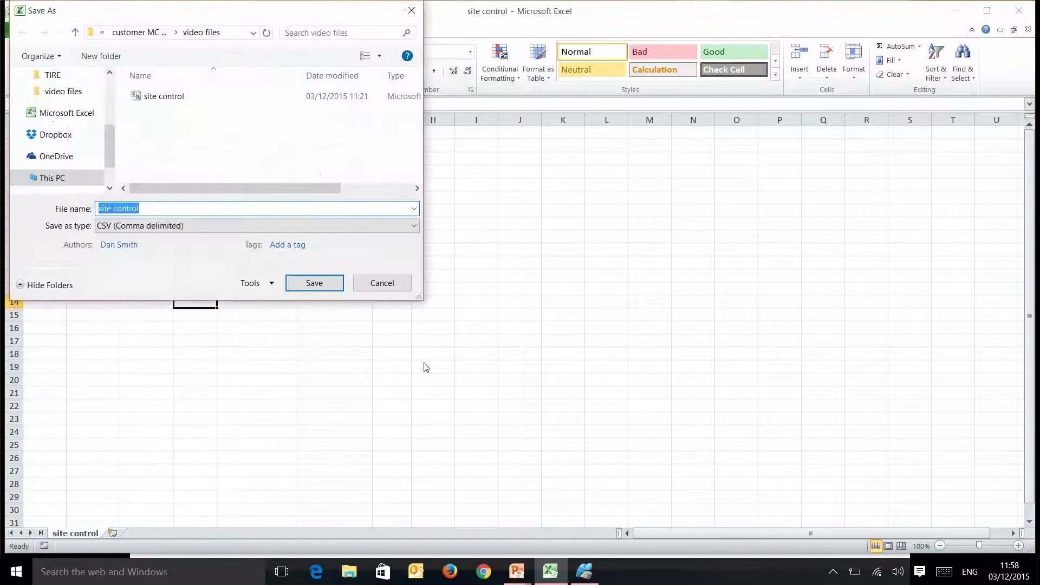
{"action": "left_click", "coordinate": [147, 210]}
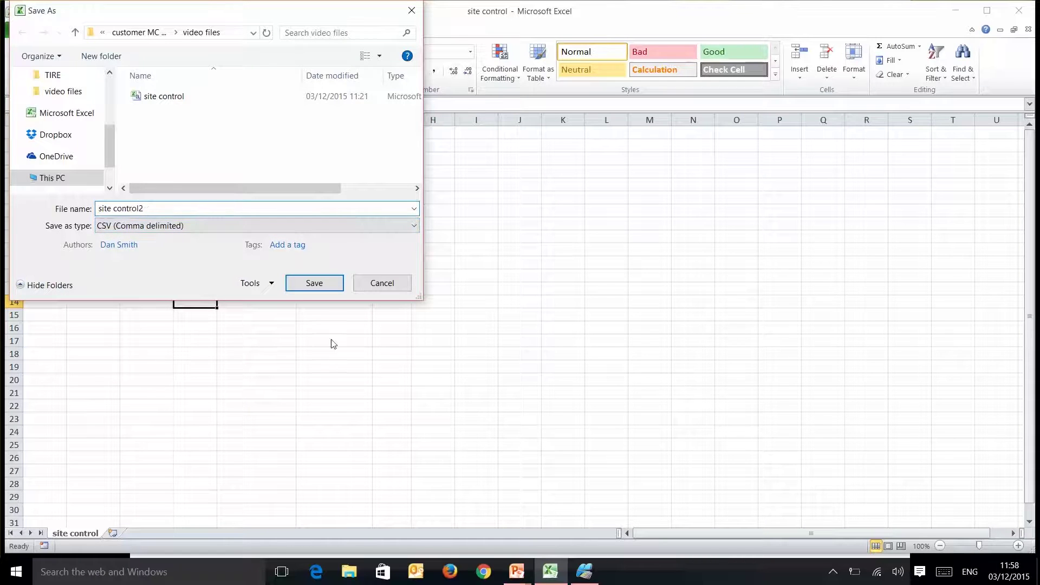
{"action": "left_click", "coordinate": [328, 283]}
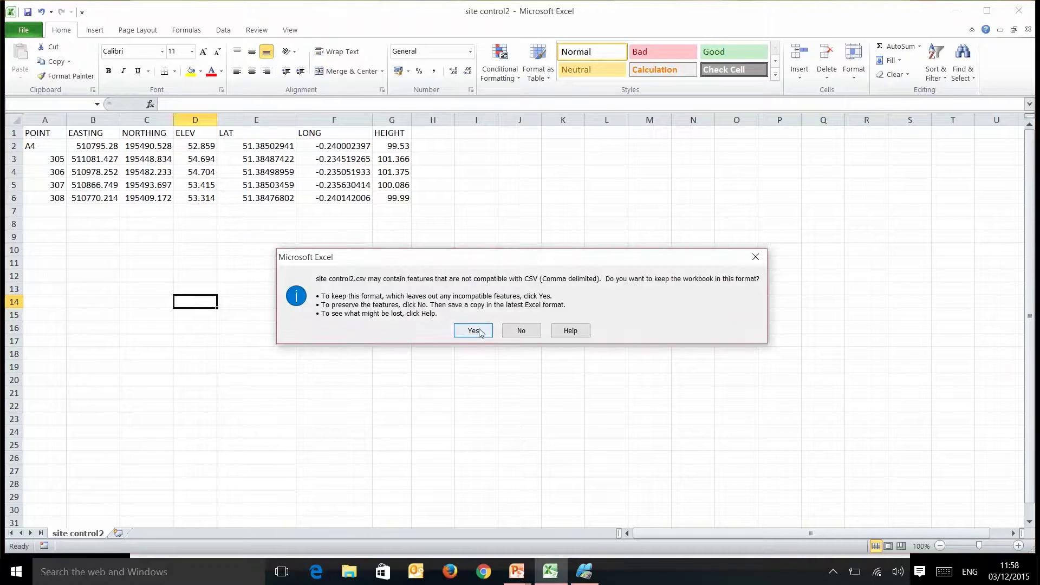
{"action": "left_click", "coordinate": [473, 331]}
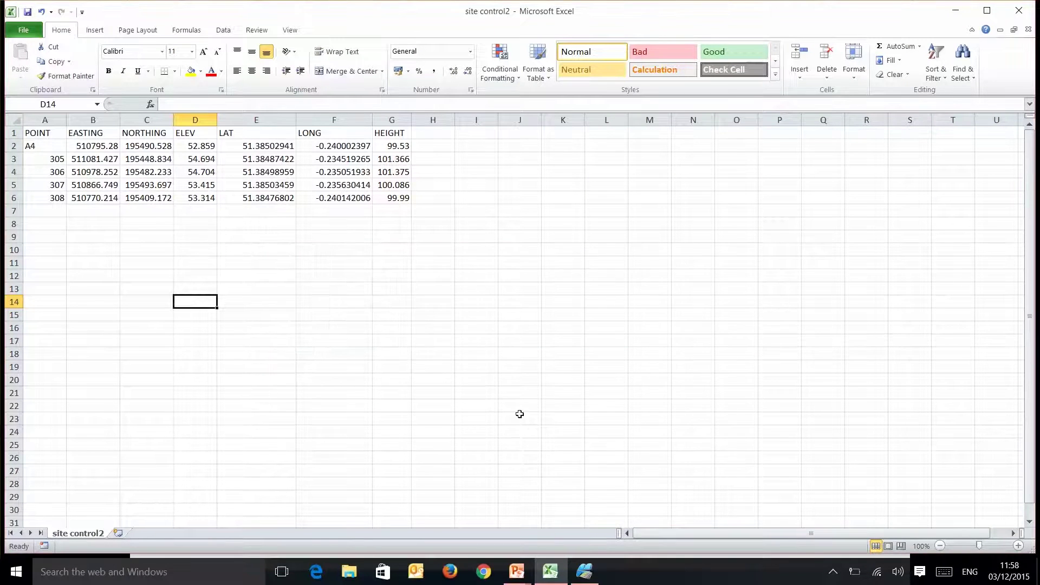
- Close the workbook, saving changes and keeping CSV format
{"action": "left_click", "coordinate": [1028, 30]}
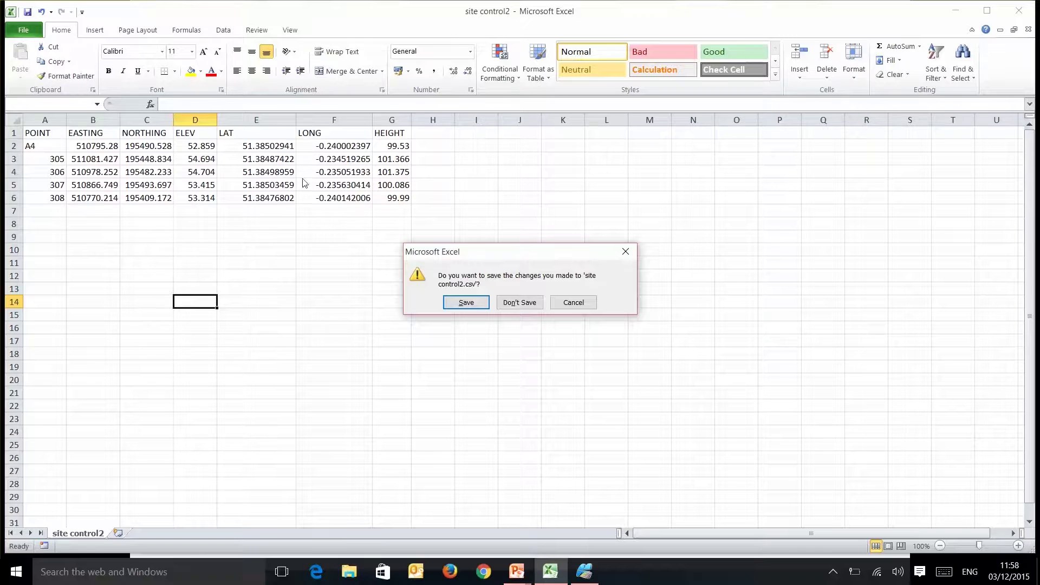
{"action": "left_click", "coordinate": [467, 303]}
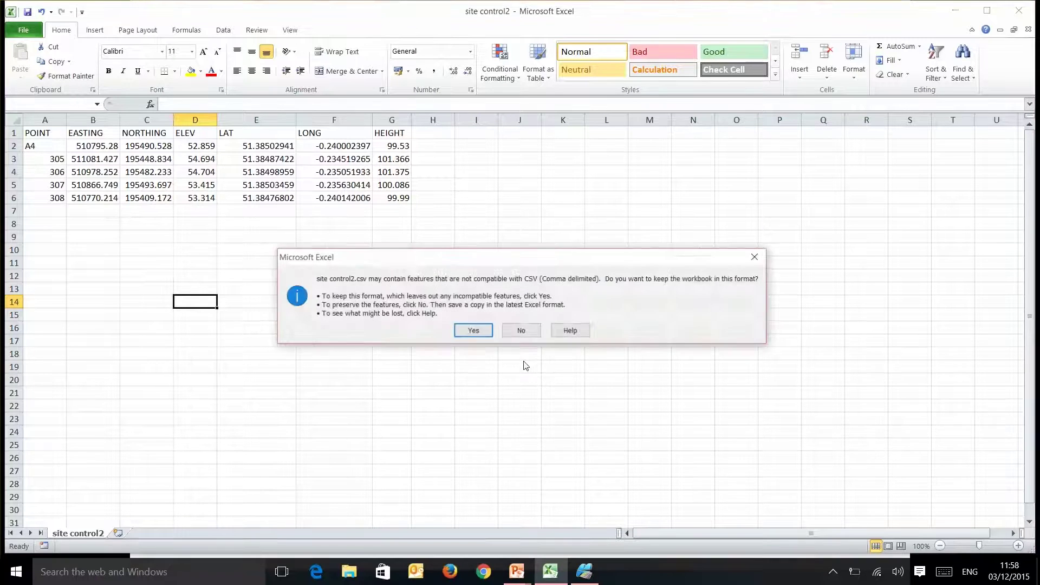
{"action": "left_click", "coordinate": [474, 333]}
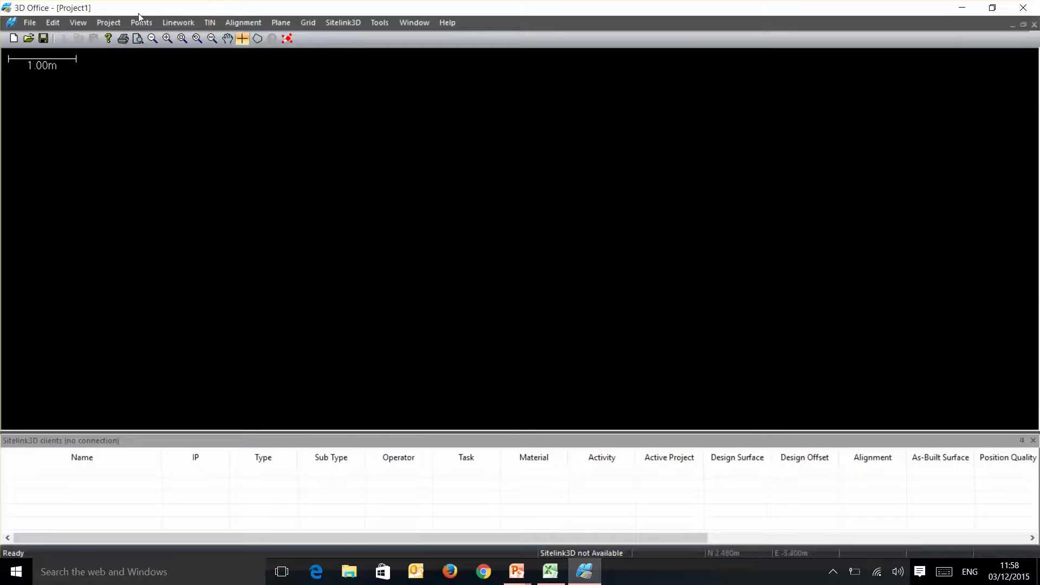
- Choose Project > Import control points > From text file to reach the custom format list
{"action": "left_click", "coordinate": [111, 22]}
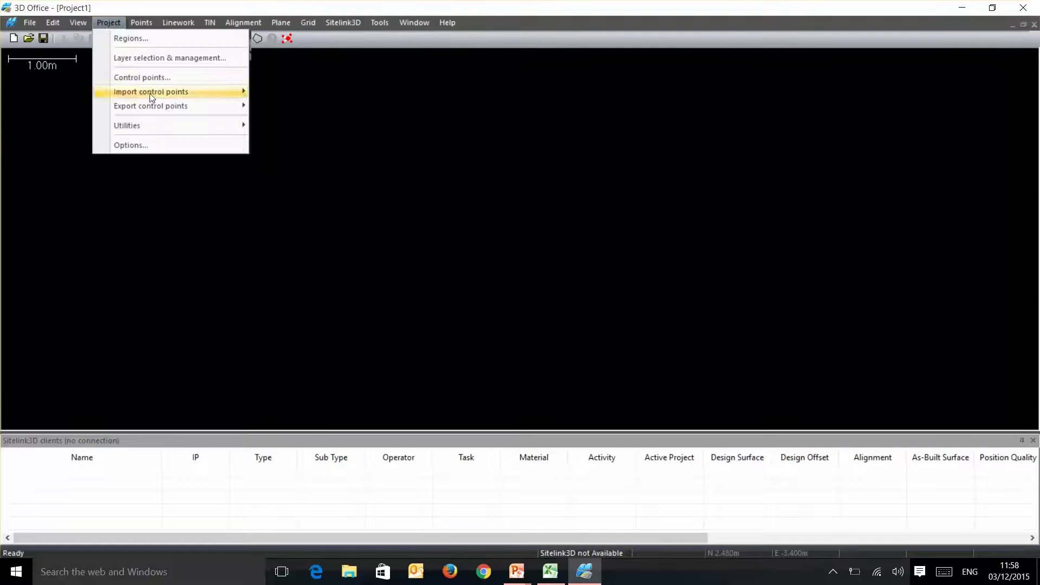
{"action": "mouse_move", "coordinate": [158, 93]}
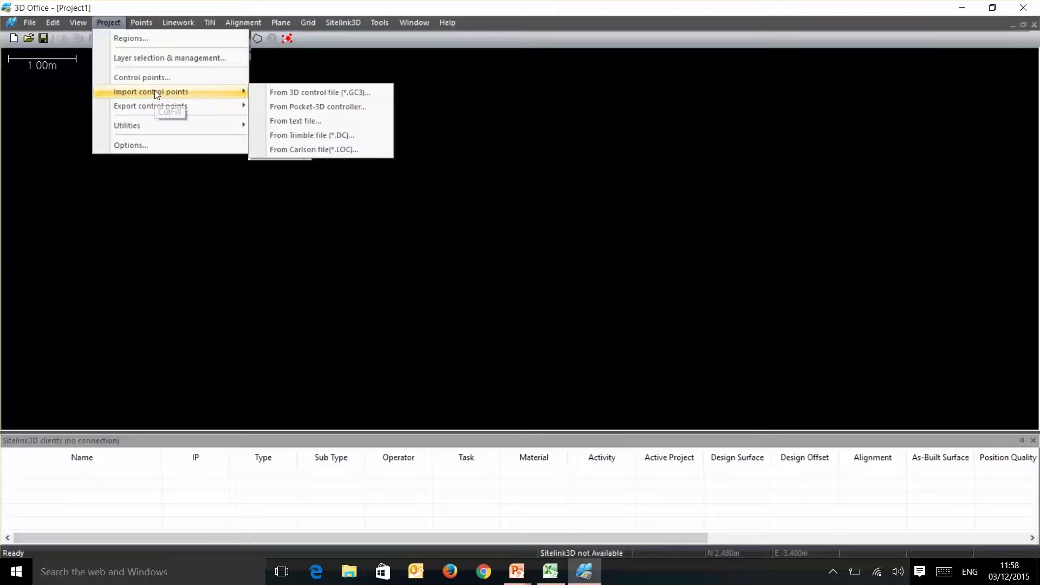
{"action": "left_click", "coordinate": [304, 121]}
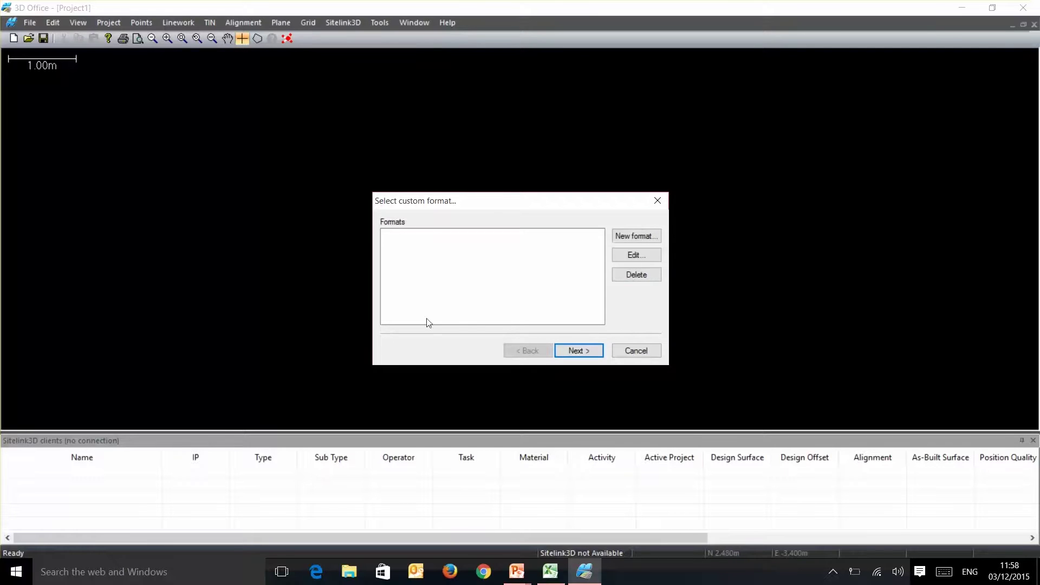
- Create a new format named control with extension csv, starting with Point name
{"action": "left_click", "coordinate": [633, 238]}
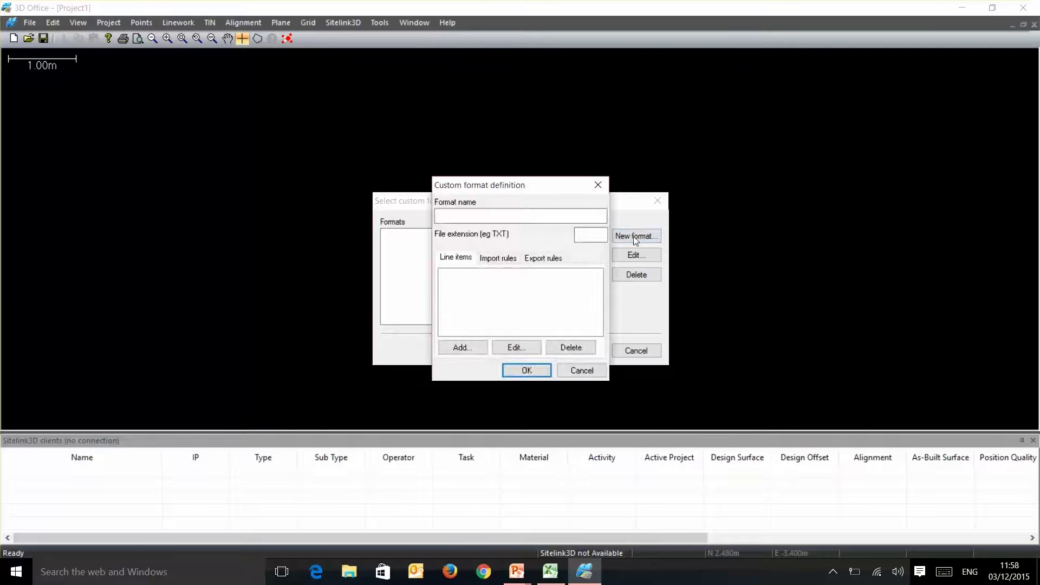
{"action": "left_click", "coordinate": [475, 220]}
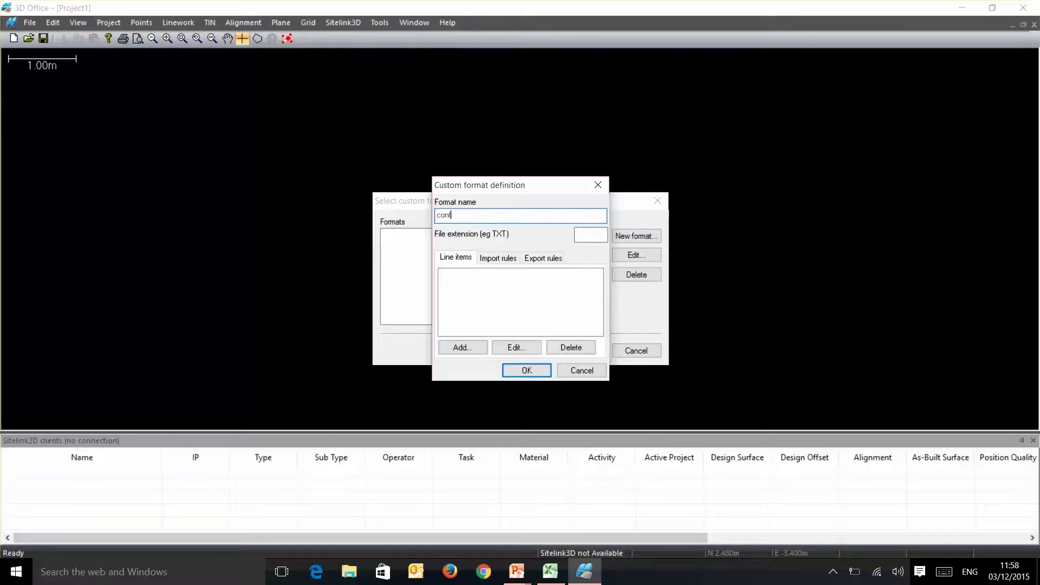
{"action": "left_click", "coordinate": [584, 232]}
{"action": "left_click", "coordinate": [462, 348]}
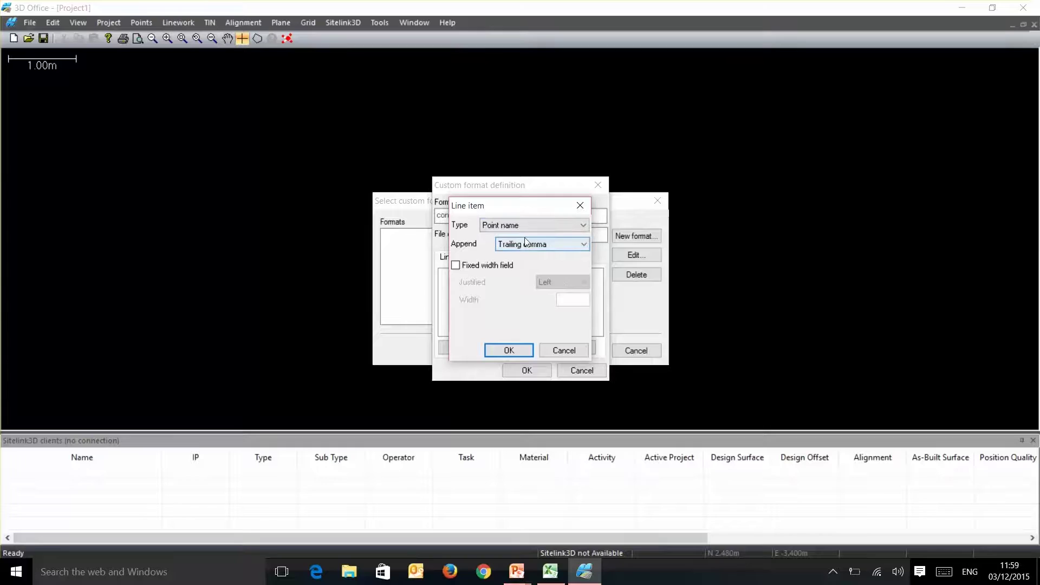
{"action": "left_click", "coordinate": [497, 350]}
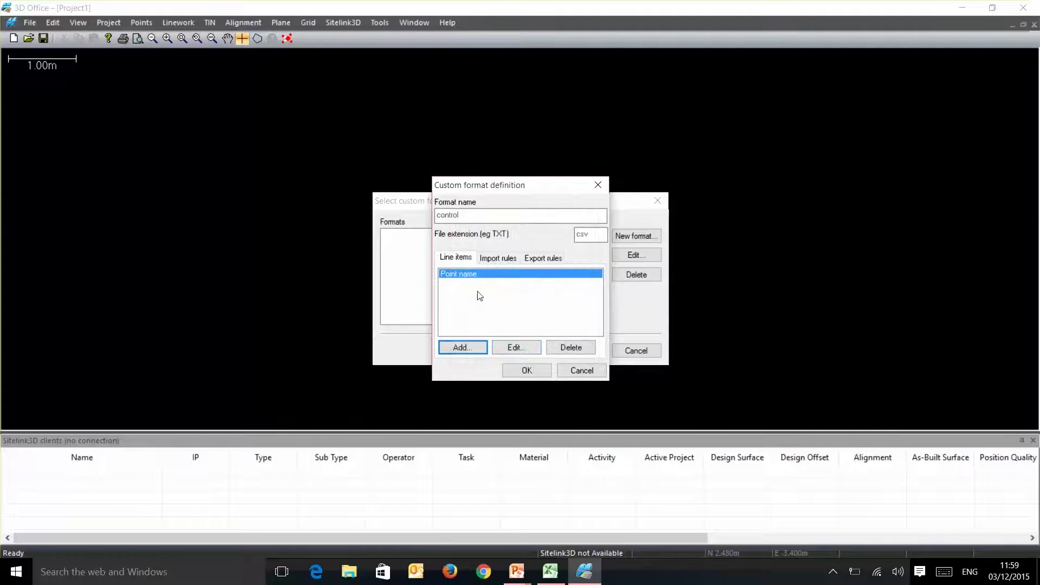
- Add Point easting, Point northing and Point elevation fields to the line layout
{"action": "left_click", "coordinate": [464, 347]}
{"action": "left_click", "coordinate": [573, 227]}
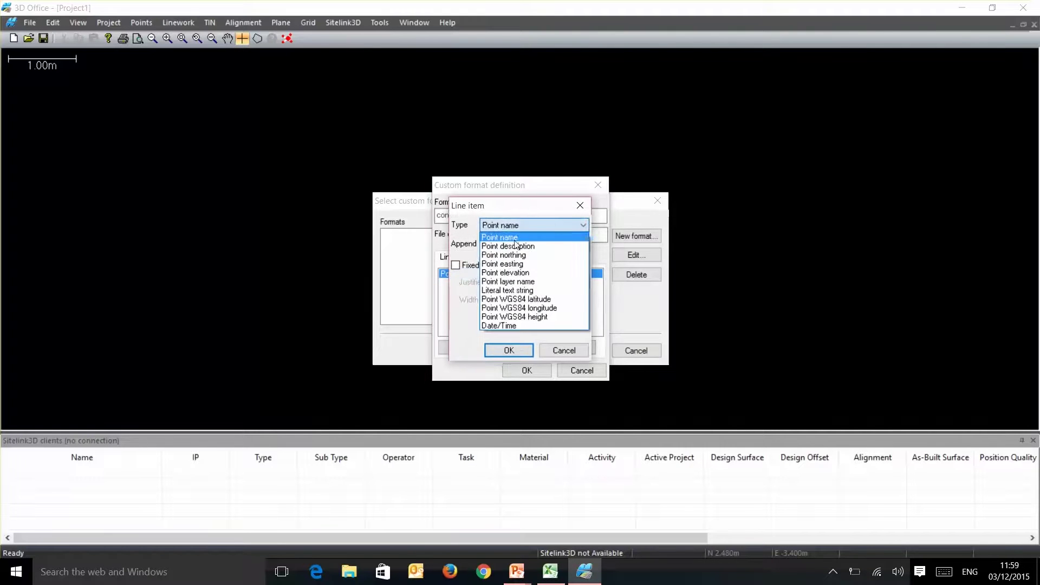
{"action": "left_click", "coordinate": [504, 264]}
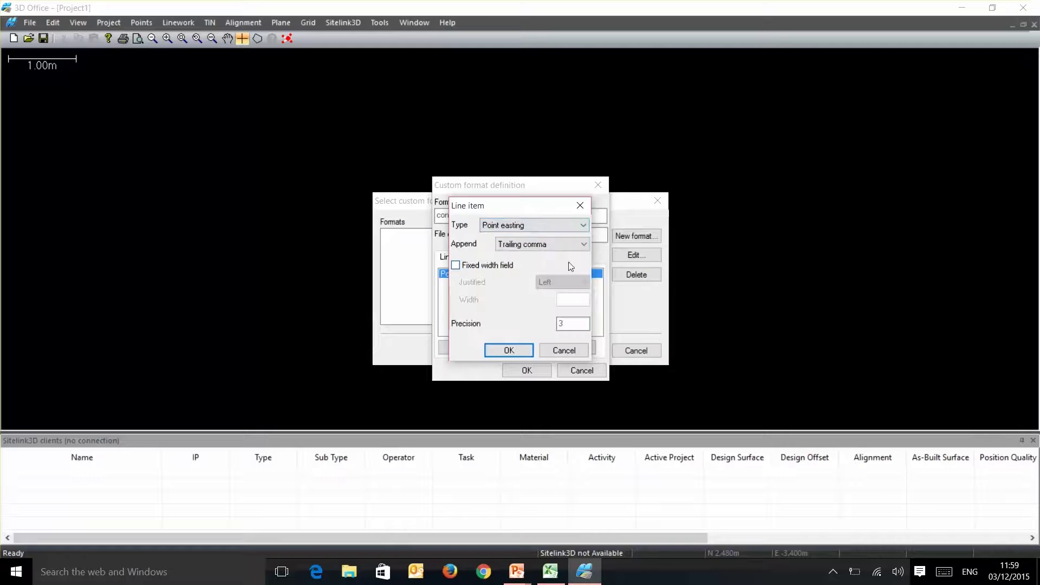
{"action": "left_click", "coordinate": [509, 350]}
{"action": "left_click", "coordinate": [459, 347]}
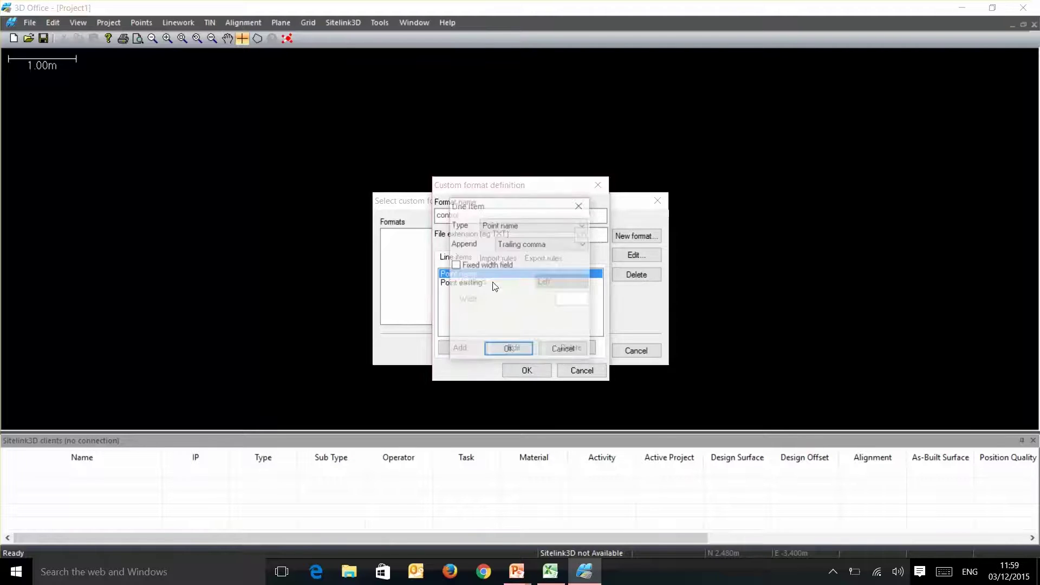
{"action": "left_click", "coordinate": [542, 225]}
{"action": "left_click", "coordinate": [507, 272]}
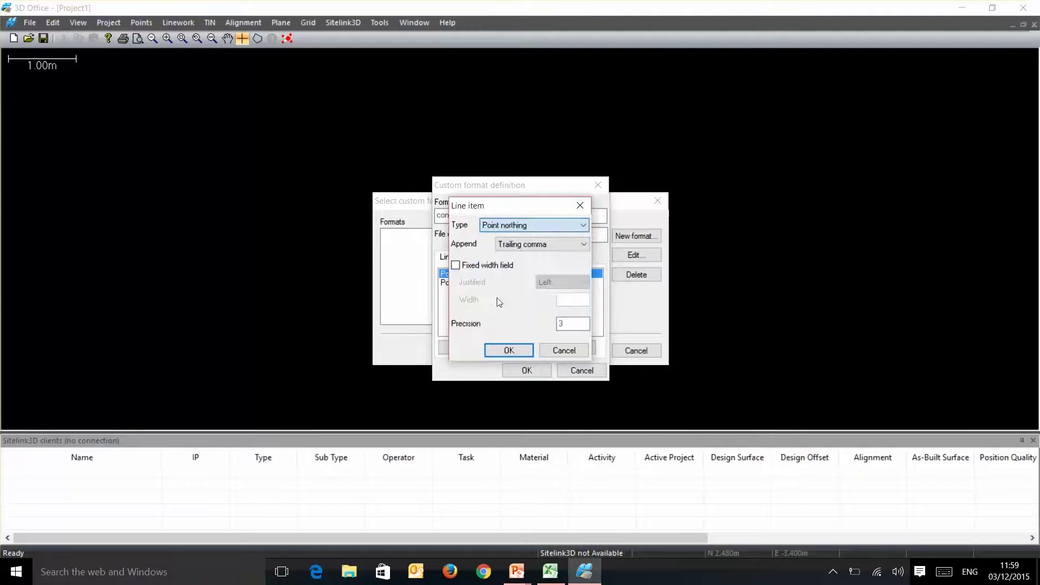
{"action": "left_click", "coordinate": [508, 349]}
{"action": "left_click", "coordinate": [459, 347]}
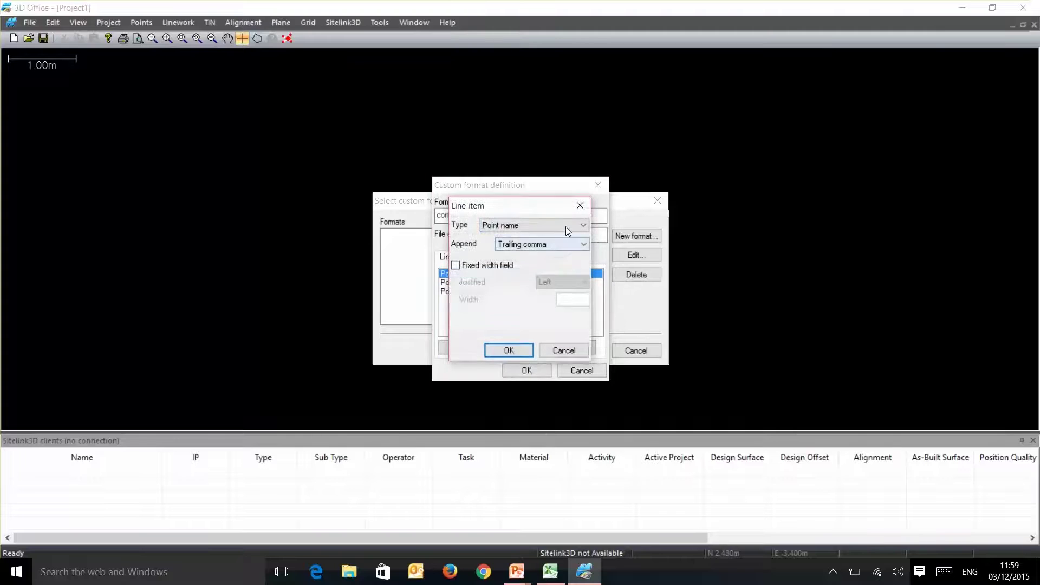
{"action": "left_click", "coordinate": [568, 230]}
{"action": "left_click", "coordinate": [506, 282]}
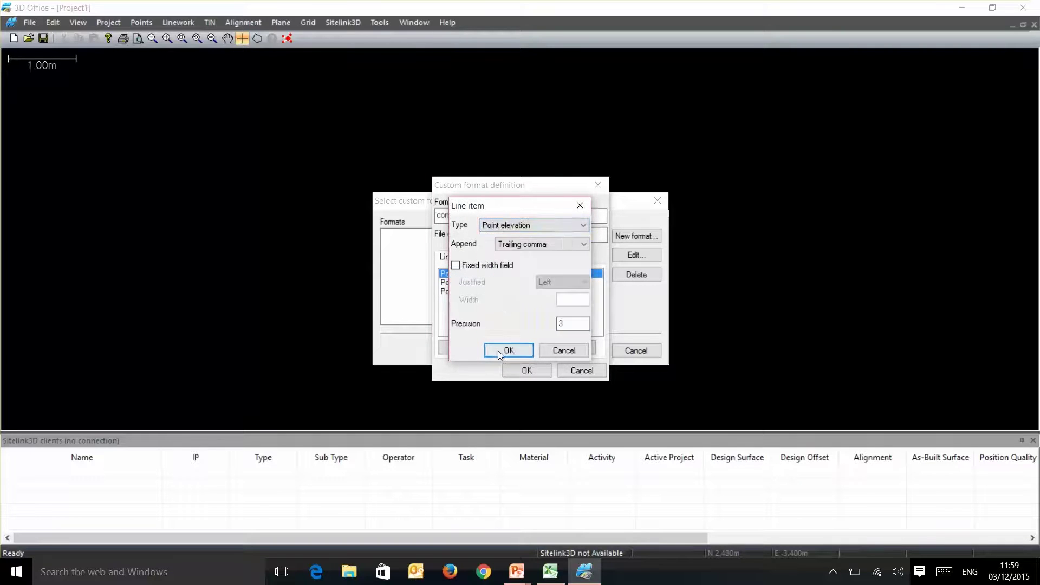
{"action": "left_click", "coordinate": [498, 350]}
- Add Point WGS84 latitude, WGS84 longitude and WGS84 height fields to the line layout
{"action": "left_click", "coordinate": [460, 348]}
{"action": "left_click", "coordinate": [577, 229]}
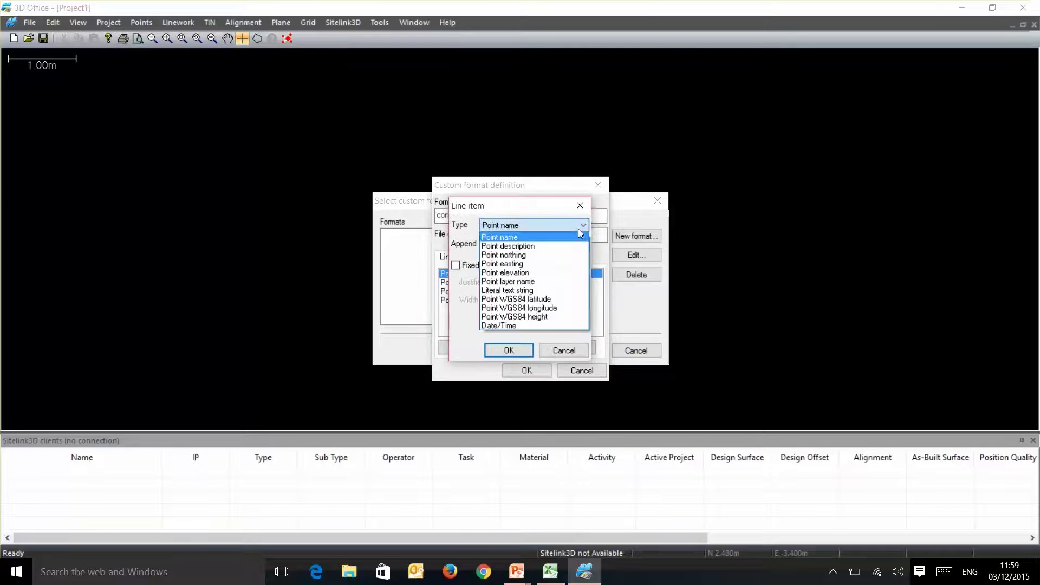
{"action": "left_click", "coordinate": [515, 299]}
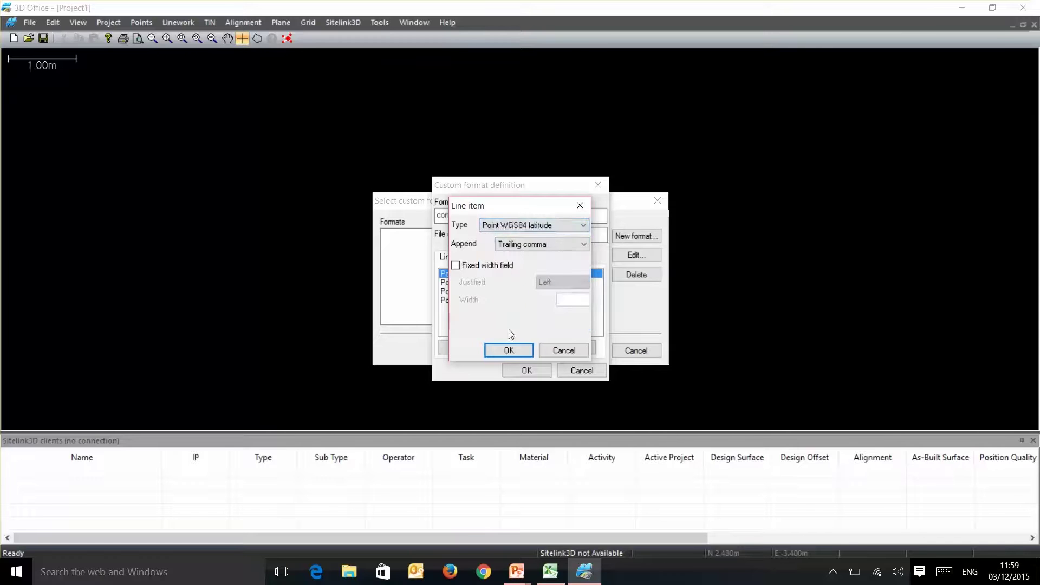
{"action": "left_click", "coordinate": [507, 351]}
{"action": "left_click", "coordinate": [459, 348]}
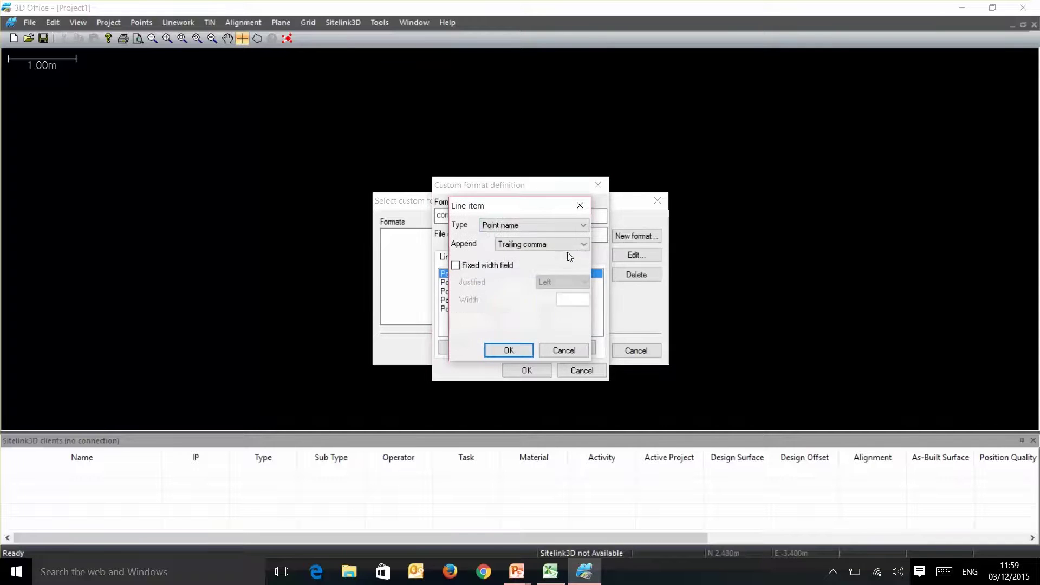
{"action": "left_click", "coordinate": [583, 229]}
{"action": "left_click", "coordinate": [545, 307]}
{"action": "left_click", "coordinate": [507, 350]}
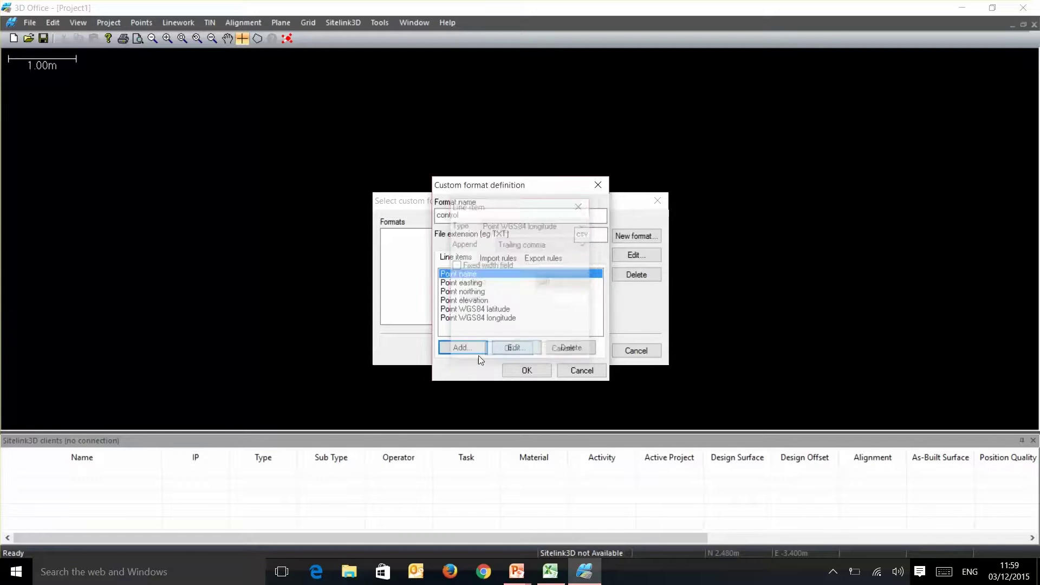
{"action": "left_click", "coordinate": [476, 349]}
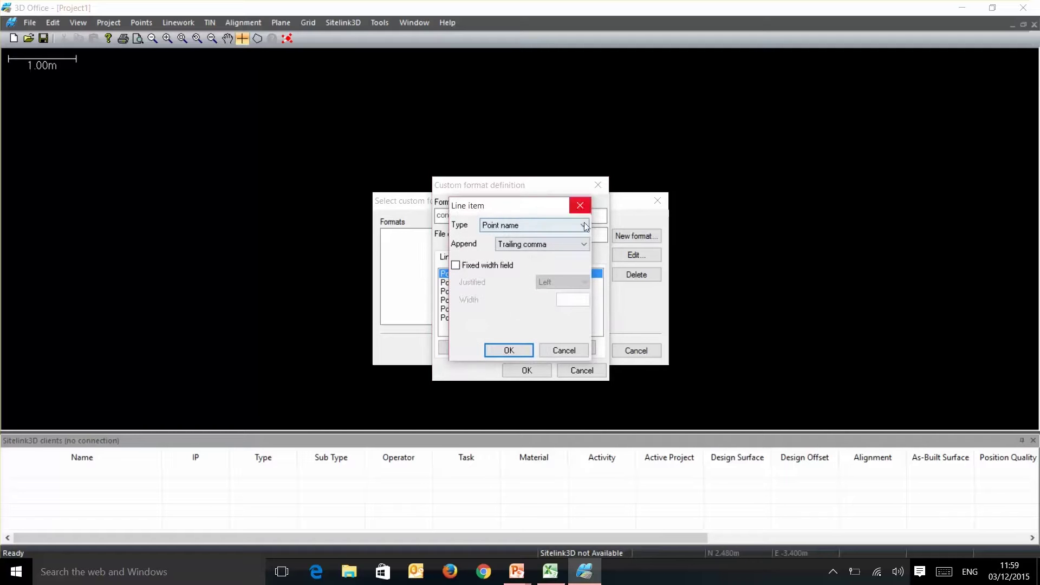
{"action": "left_click", "coordinate": [584, 226]}
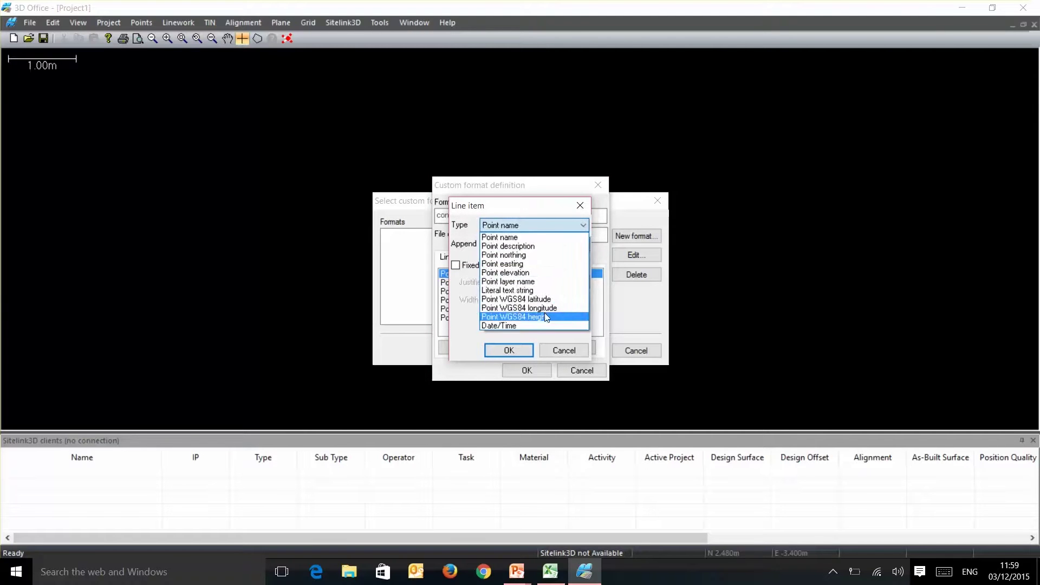
{"action": "left_click", "coordinate": [546, 318]}
{"action": "left_click", "coordinate": [509, 350]}
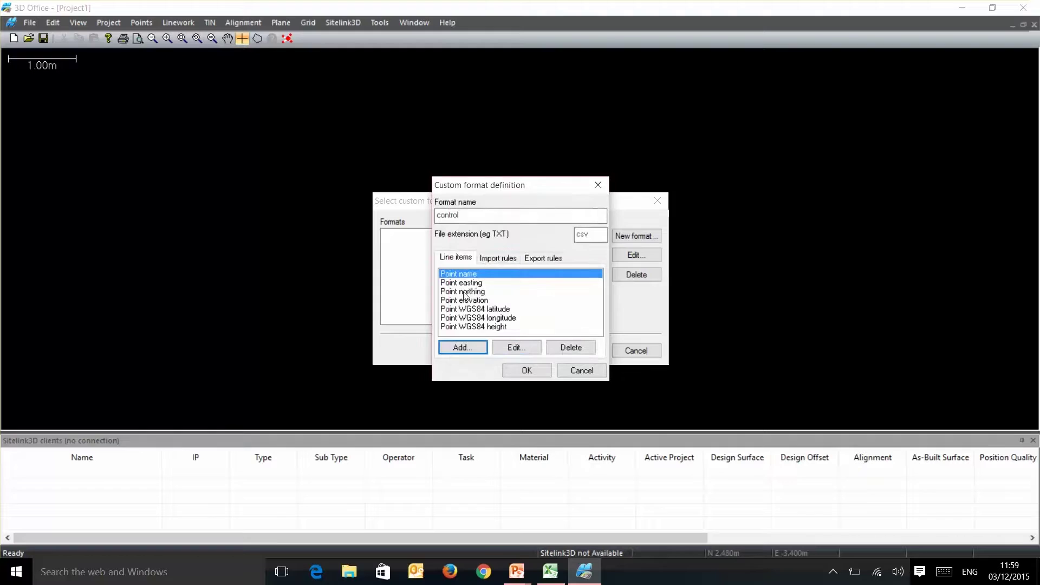
- Add an import rule skipping 1 header line and save the control format
{"action": "left_click", "coordinate": [501, 258]}
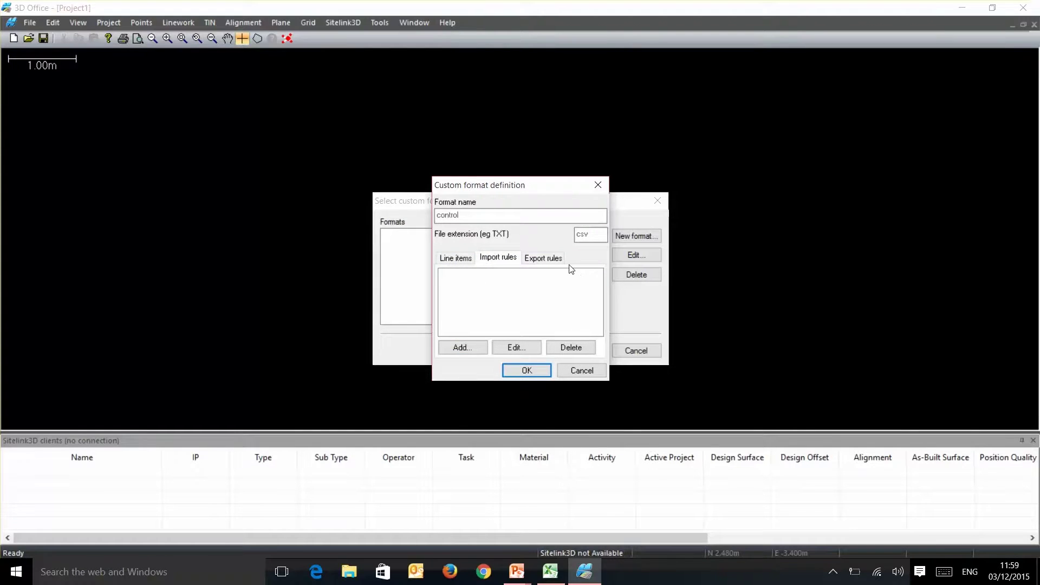
{"action": "left_click", "coordinate": [463, 347]}
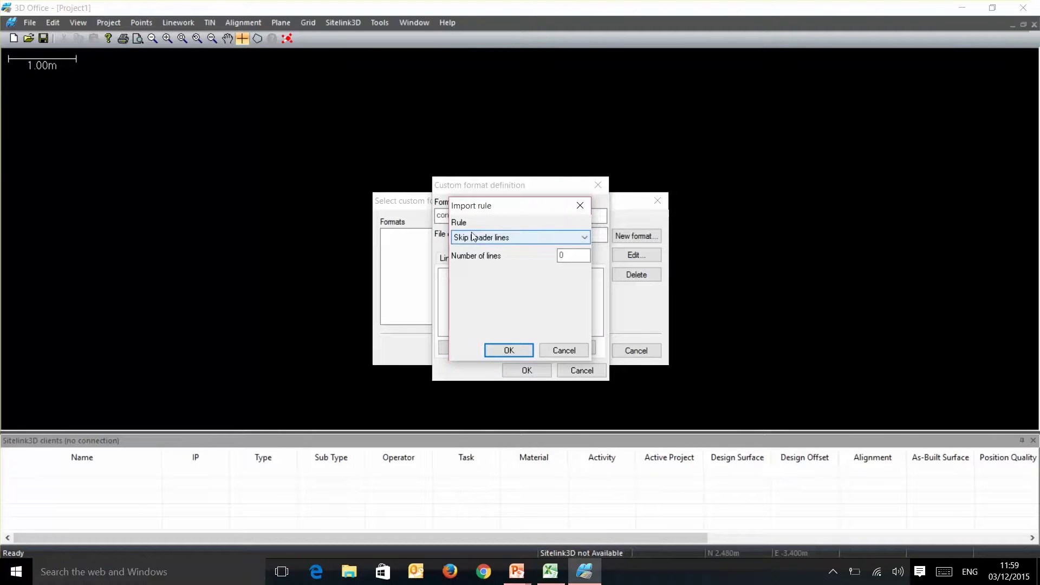
{"action": "double_click", "coordinate": [567, 254]}
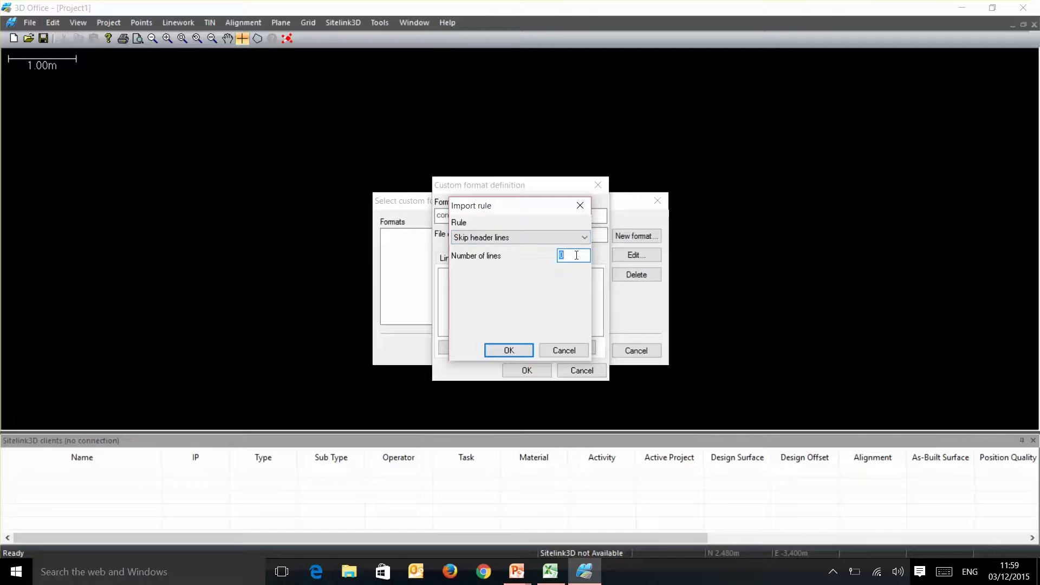
{"action": "left_click", "coordinate": [507, 351]}
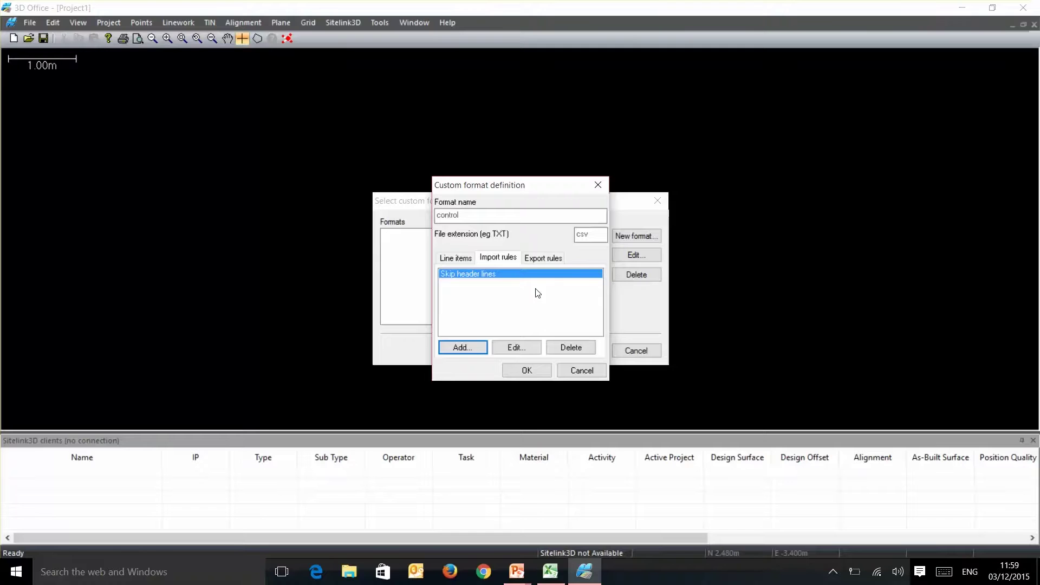
{"action": "left_click", "coordinate": [527, 370]}
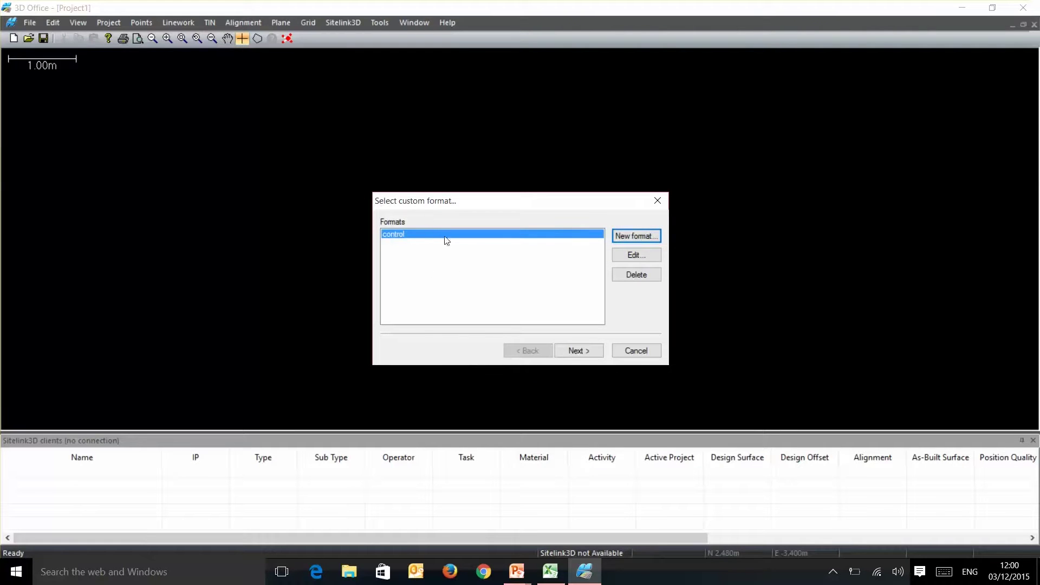
- Import site control2 from customer MC models > video files using the control format
{"action": "left_click", "coordinate": [588, 353]}
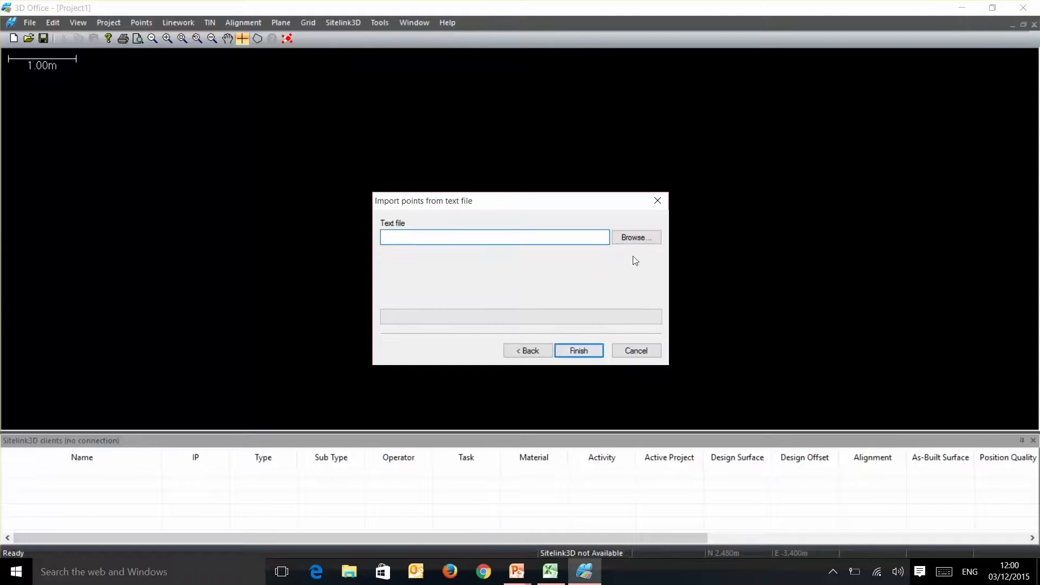
{"action": "left_click", "coordinate": [635, 238]}
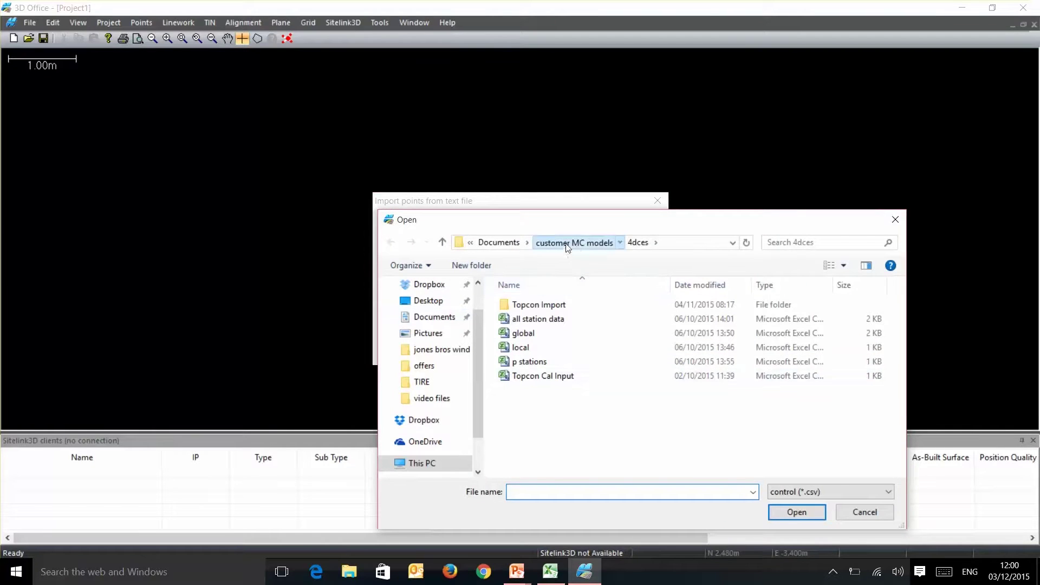
{"action": "left_click", "coordinate": [567, 247]}
{"action": "scroll", "coordinate": [572, 361], "scroll_direction": "down", "scroll_amount": 5}
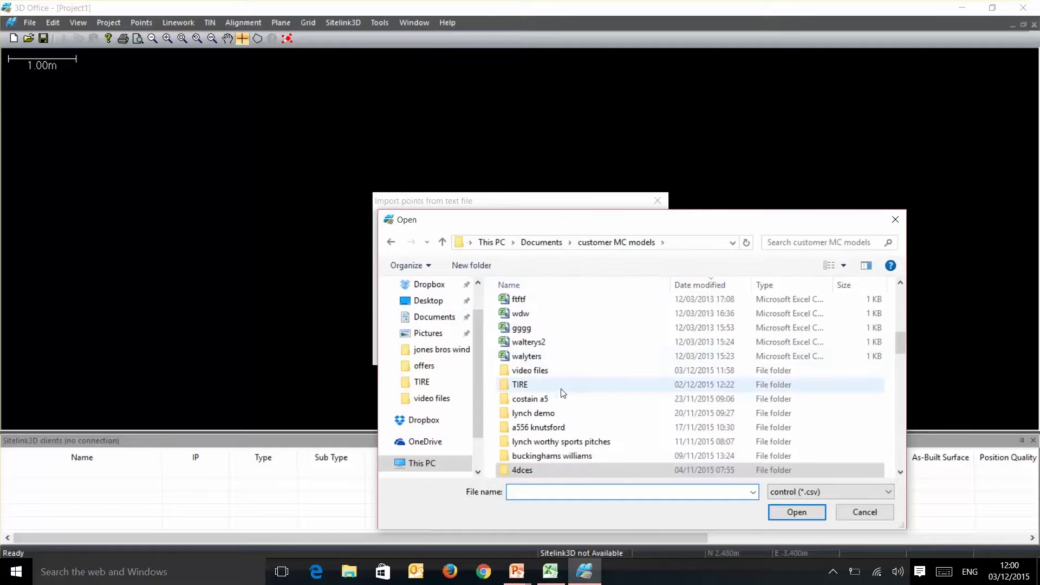
{"action": "double_click", "coordinate": [505, 370]}
{"action": "double_click", "coordinate": [531, 315]}
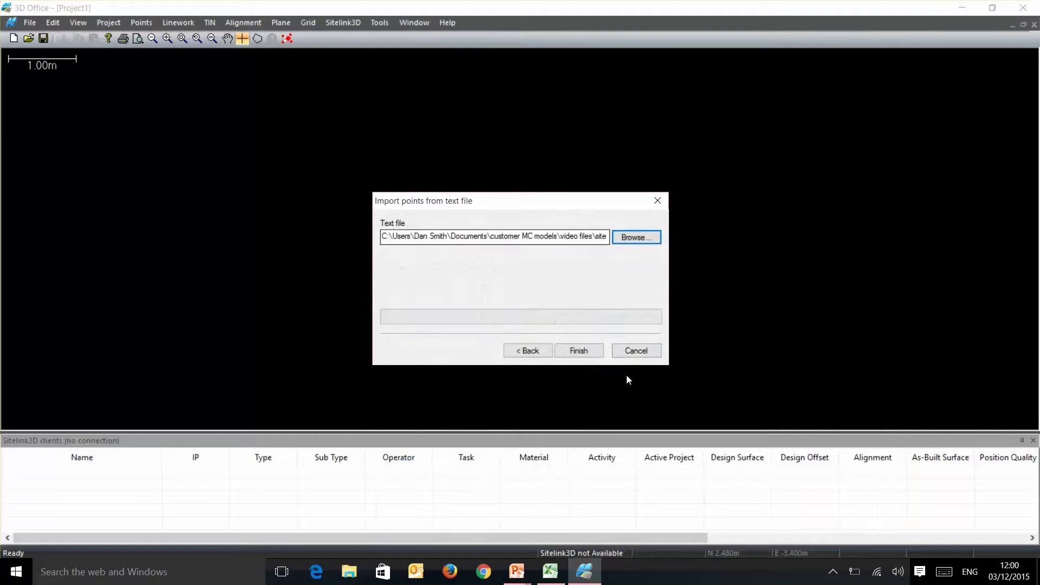
{"action": "left_click", "coordinate": [584, 351]}
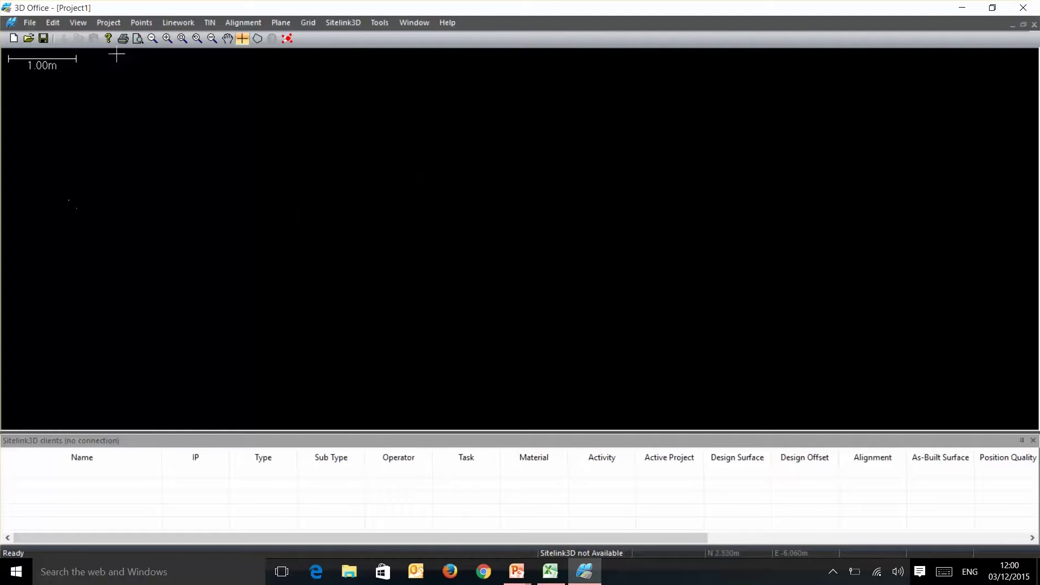
- Open the control point list and set A4 for horizontal and vertical localization
{"action": "left_click", "coordinate": [108, 22]}
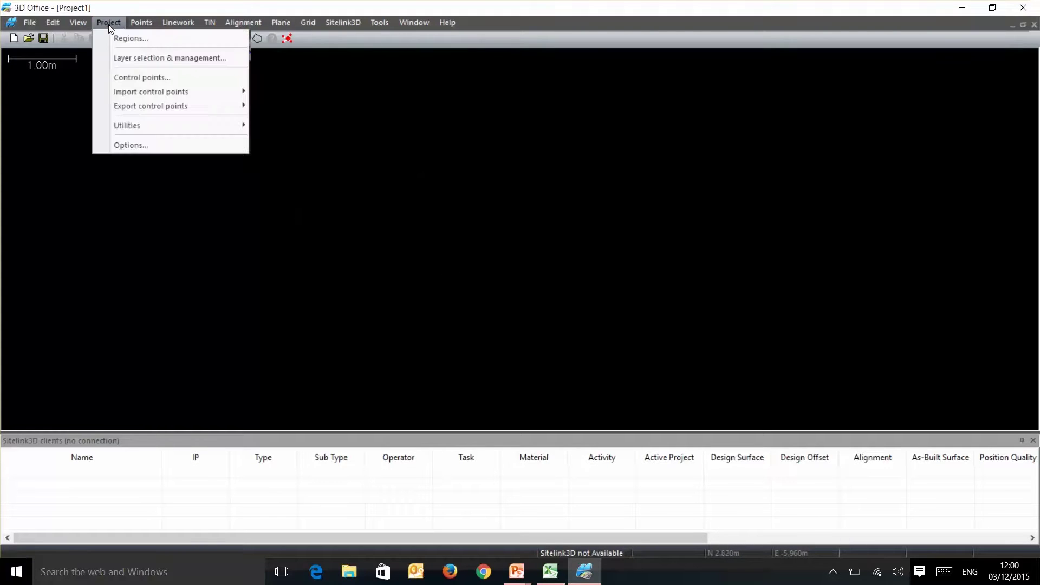
{"action": "left_click", "coordinate": [135, 78]}
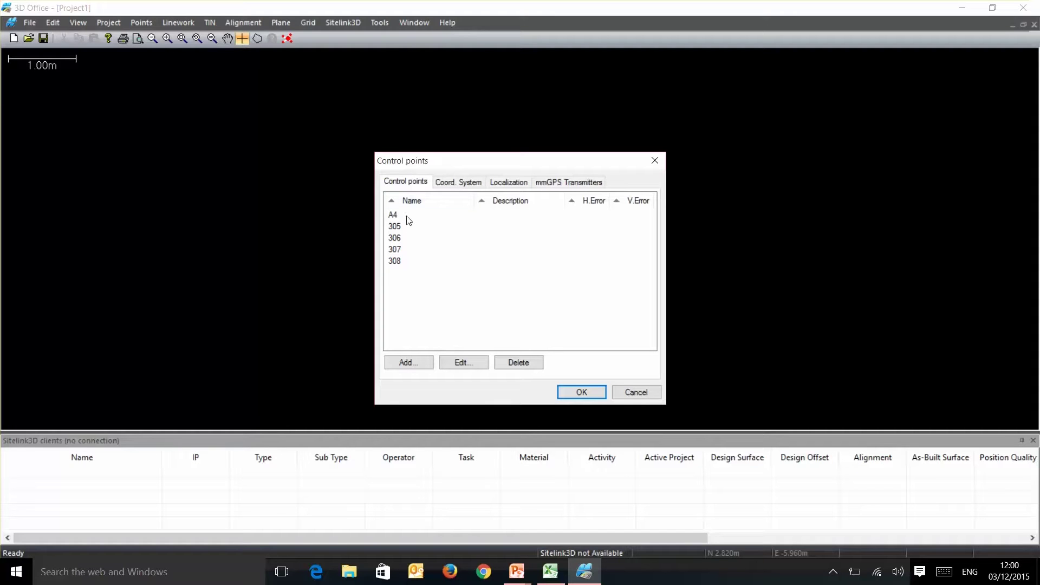
{"action": "left_click", "coordinate": [407, 218]}
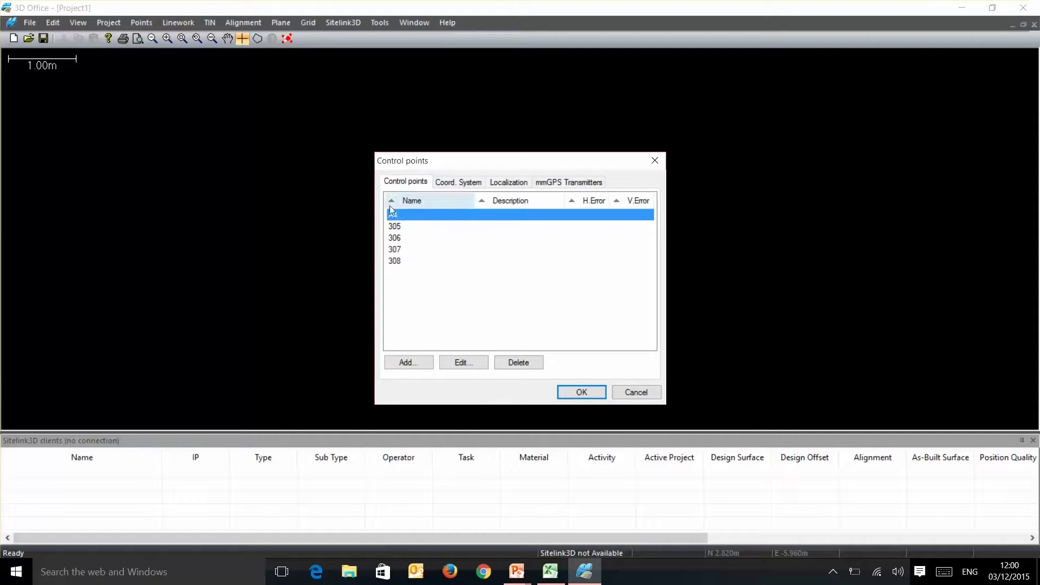
{"action": "left_click", "coordinate": [458, 363]}
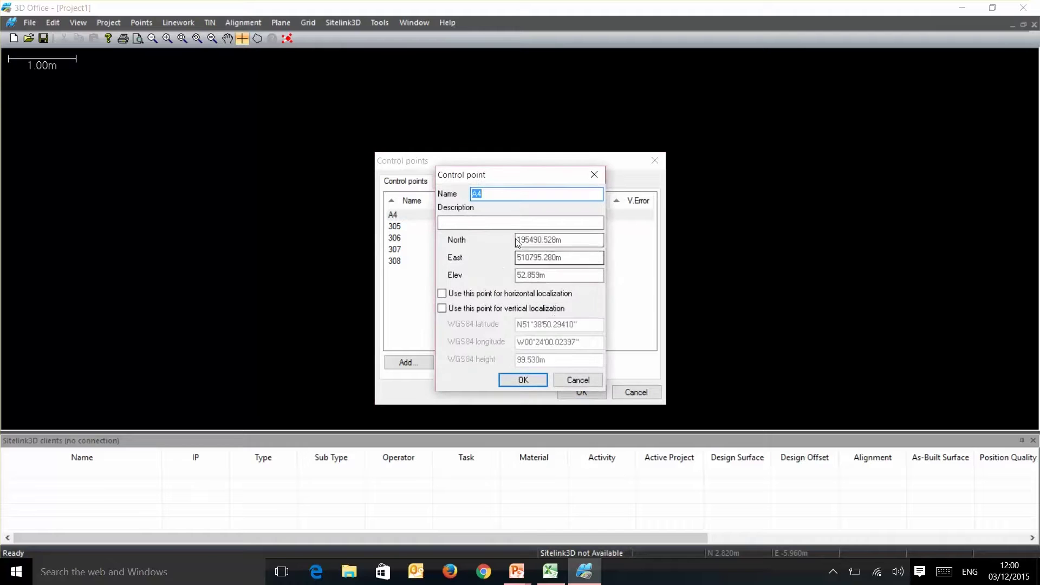
{"action": "left_click", "coordinate": [442, 294]}
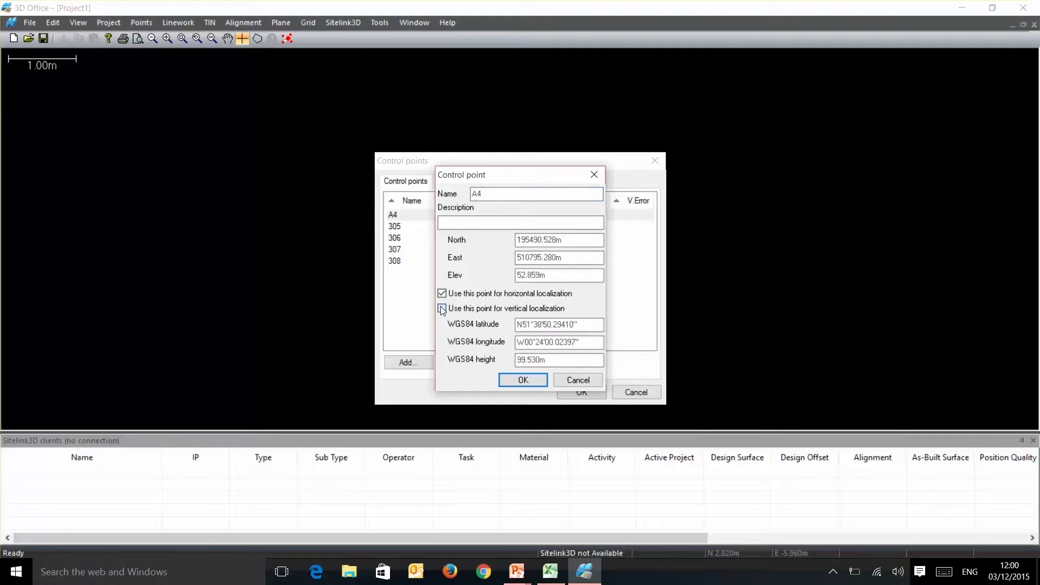
{"action": "left_click", "coordinate": [442, 309]}
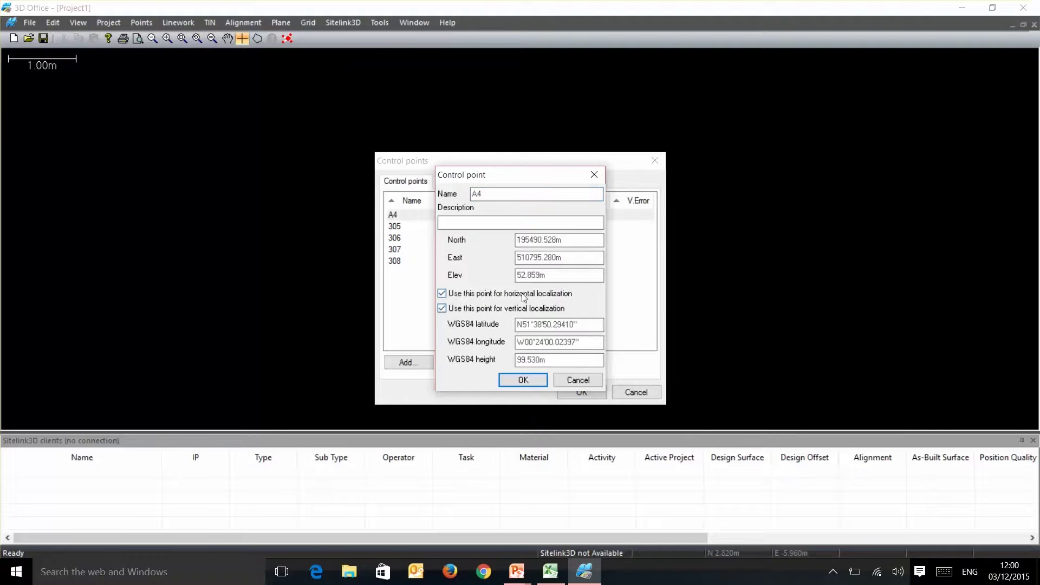
{"action": "left_click", "coordinate": [522, 379]}
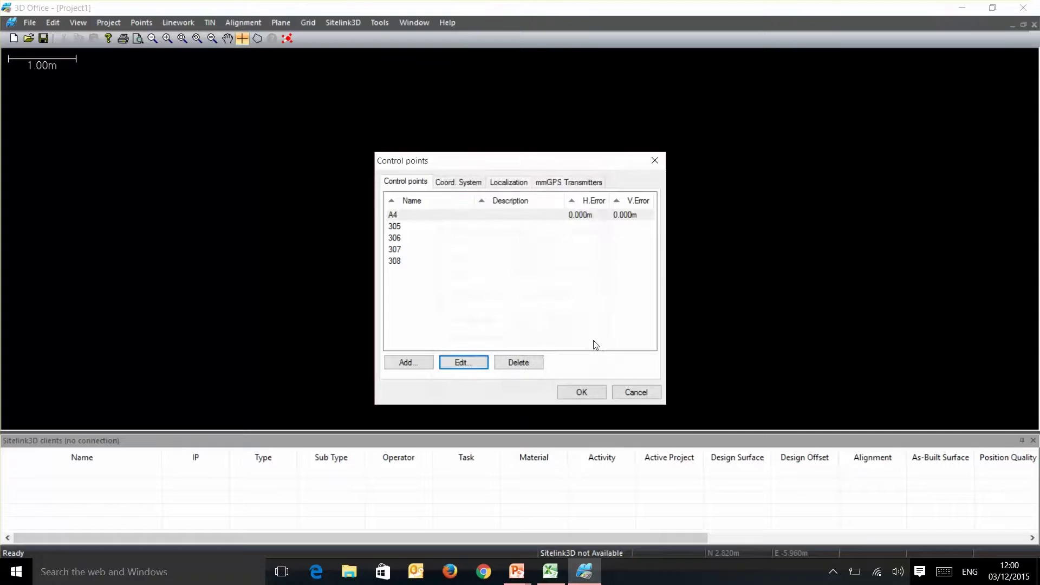
- Set control points 305 and 306 for horizontal localization
{"action": "double_click", "coordinate": [423, 226]}
{"action": "left_click", "coordinate": [459, 298]}
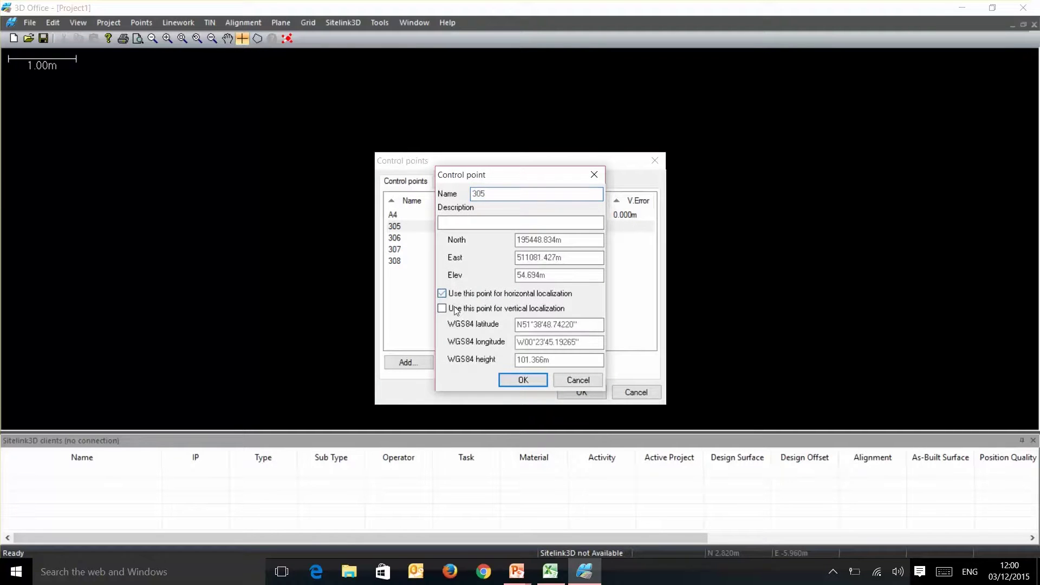
{"action": "left_click", "coordinate": [523, 380]}
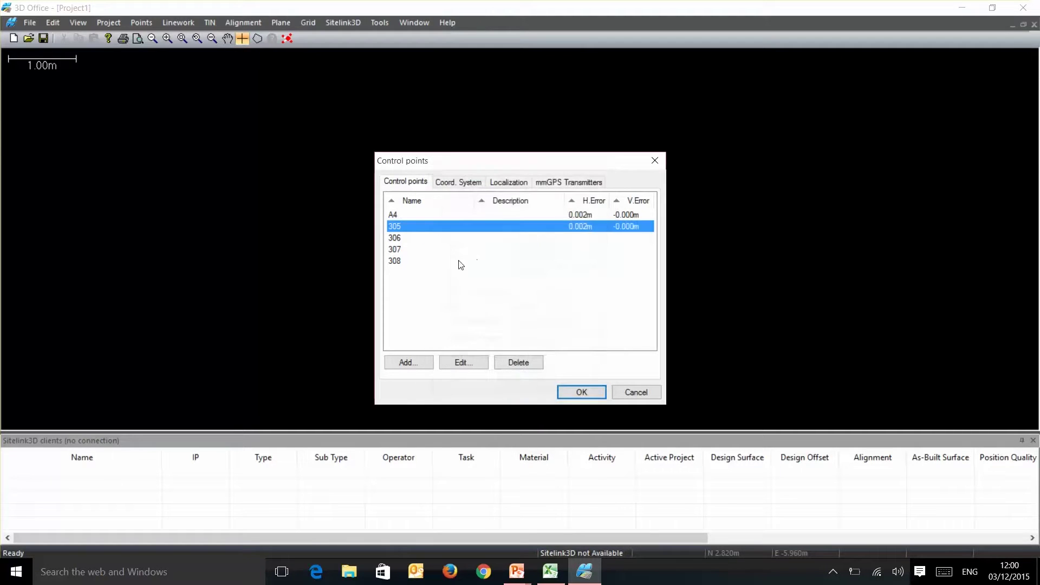
{"action": "left_click", "coordinate": [410, 240]}
{"action": "double_click", "coordinate": [412, 239]}
{"action": "left_click", "coordinate": [449, 295]}
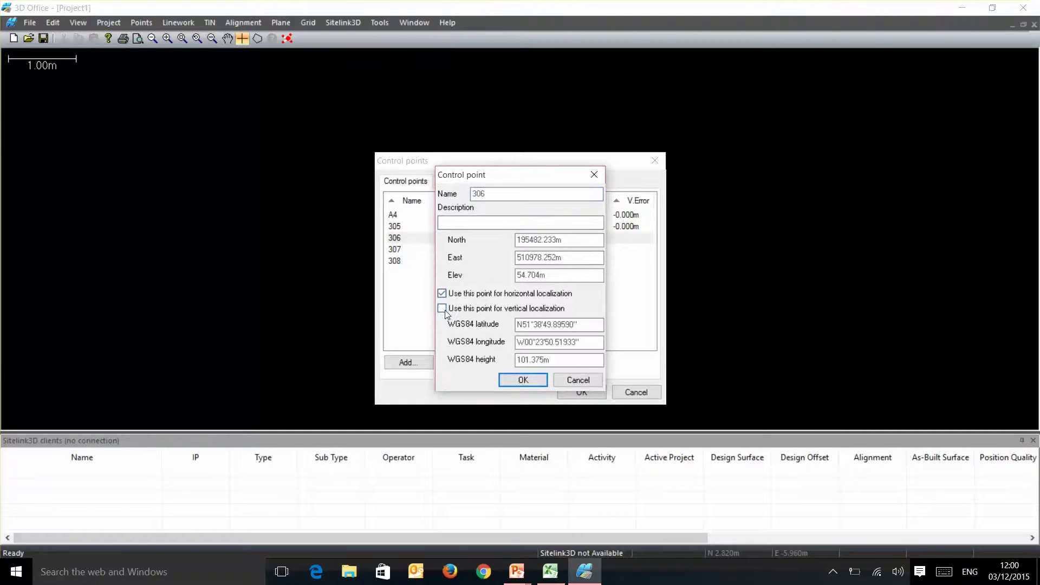
{"action": "left_click", "coordinate": [523, 379]}
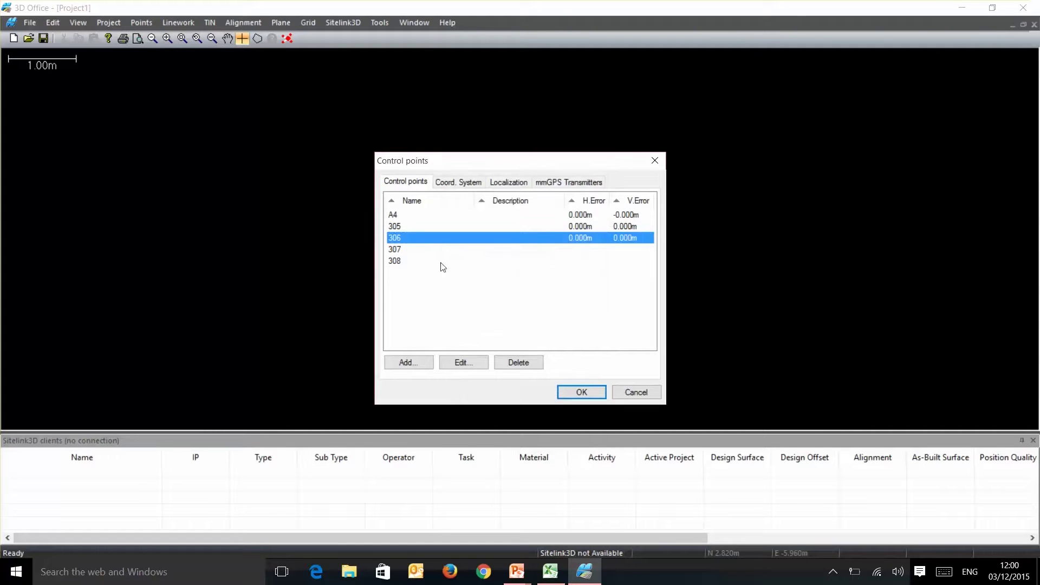
- Set 307 for horizontal and vertical localization and 308 for horizontal localization
{"action": "left_click", "coordinate": [429, 248]}
{"action": "double_click", "coordinate": [433, 250]}
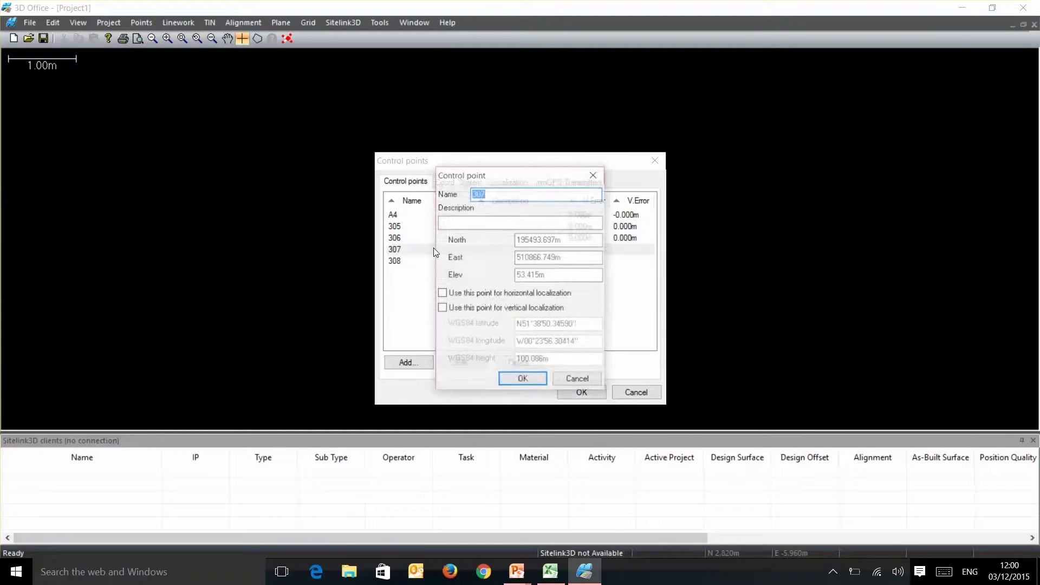
{"action": "left_click", "coordinate": [442, 293]}
{"action": "left_click", "coordinate": [442, 308]}
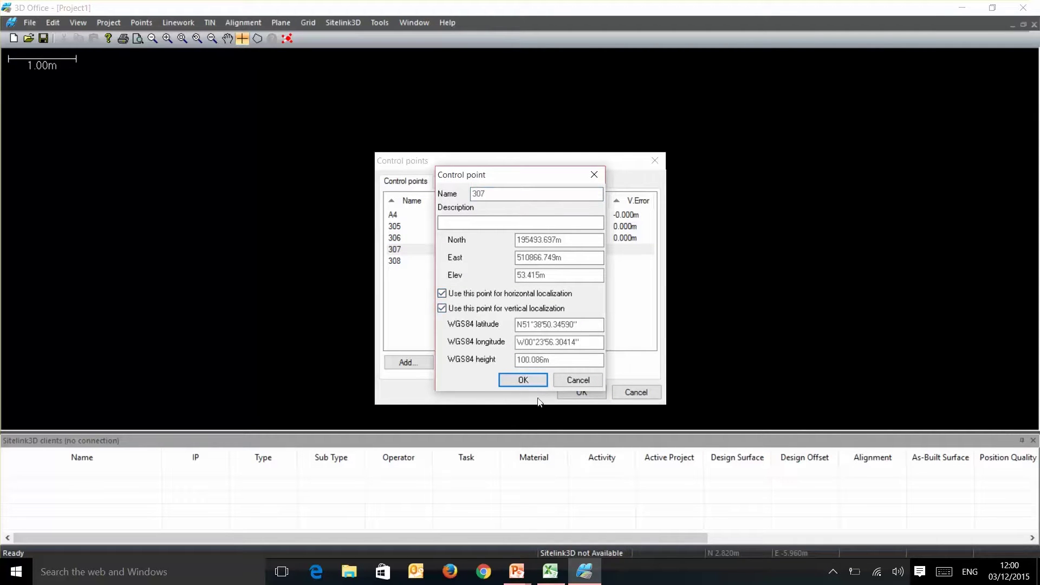
{"action": "left_click", "coordinate": [523, 380]}
{"action": "left_click", "coordinate": [534, 262]}
{"action": "double_click", "coordinate": [534, 262]}
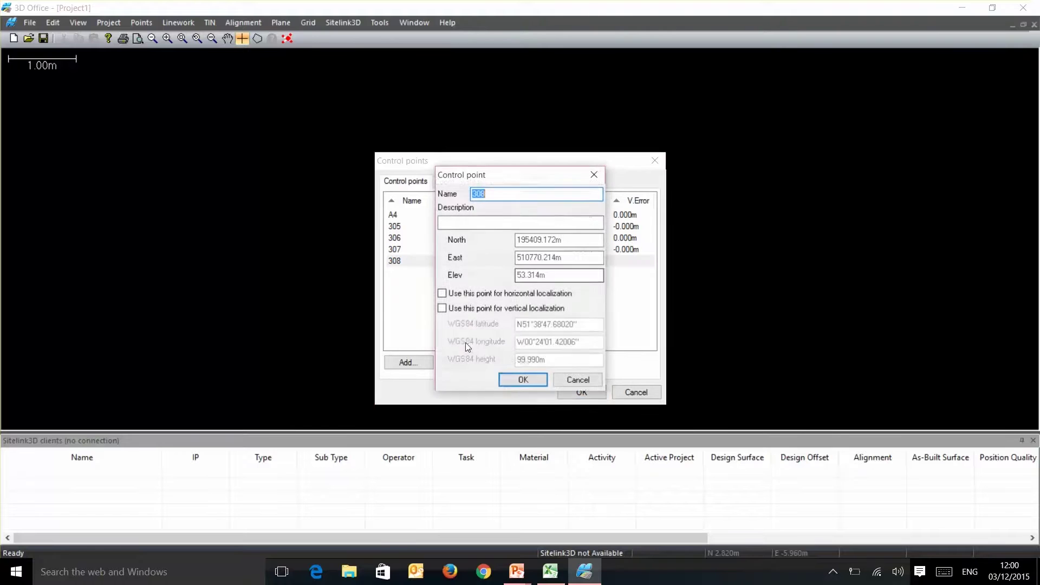
{"action": "left_click", "coordinate": [464, 293]}
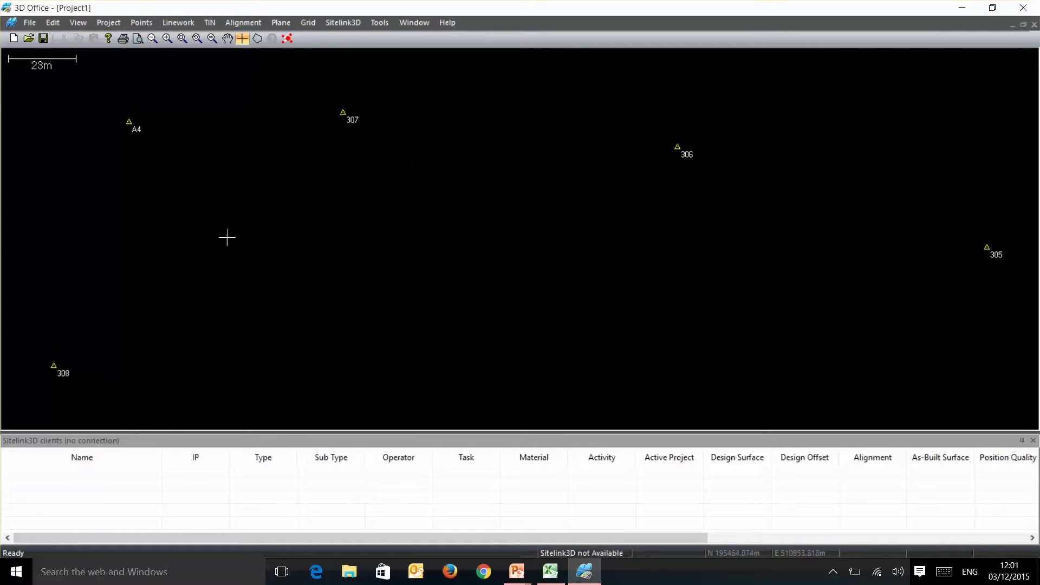
- Import linework from the AutoCAD drawing TRIBUTARY FINISHED LEVEL - REV C1
{"action": "left_click", "coordinate": [179, 23]}
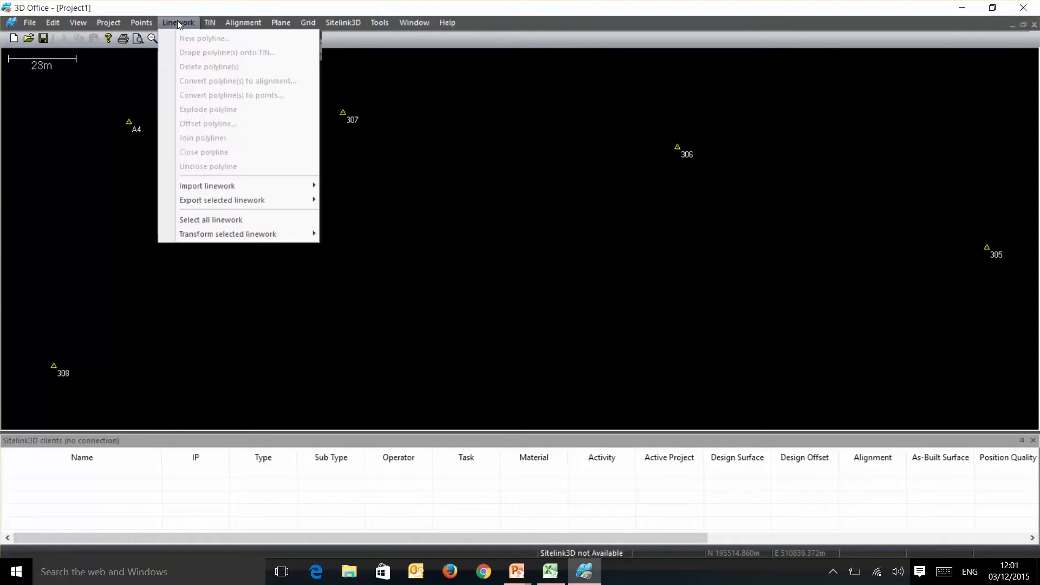
{"action": "mouse_move", "coordinate": [264, 187]}
{"action": "left_click", "coordinate": [387, 215]}
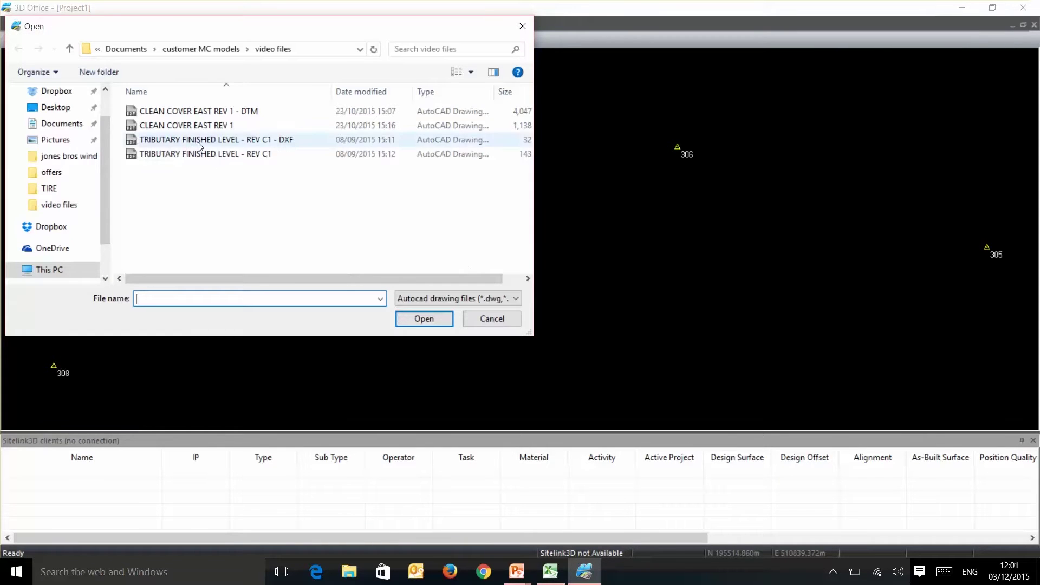
{"action": "left_click", "coordinate": [212, 154]}
{"action": "left_click", "coordinate": [426, 319]}
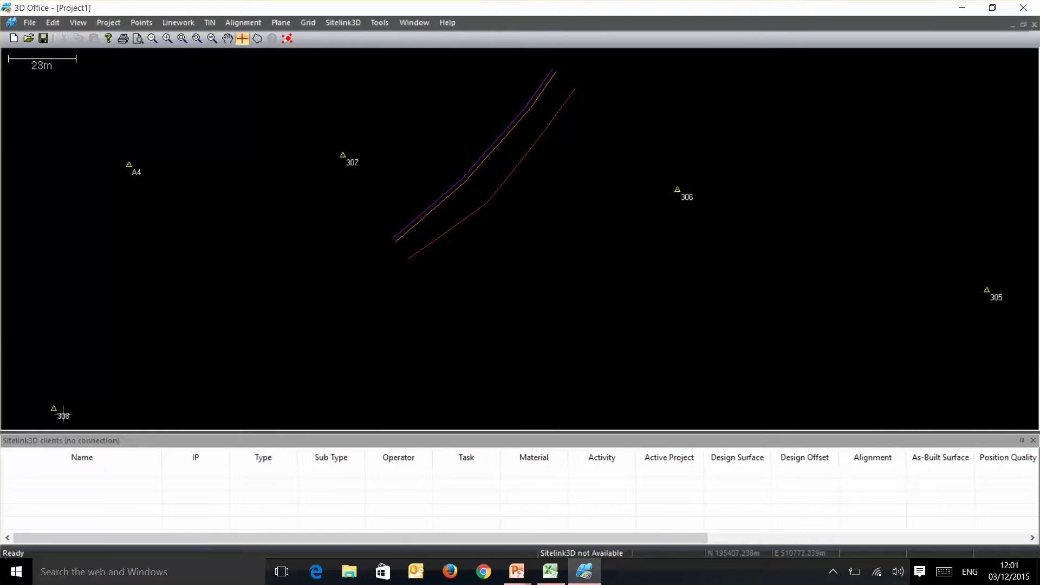
- Export the control points to a GC3 control file named control
{"action": "left_click", "coordinate": [106, 22]}
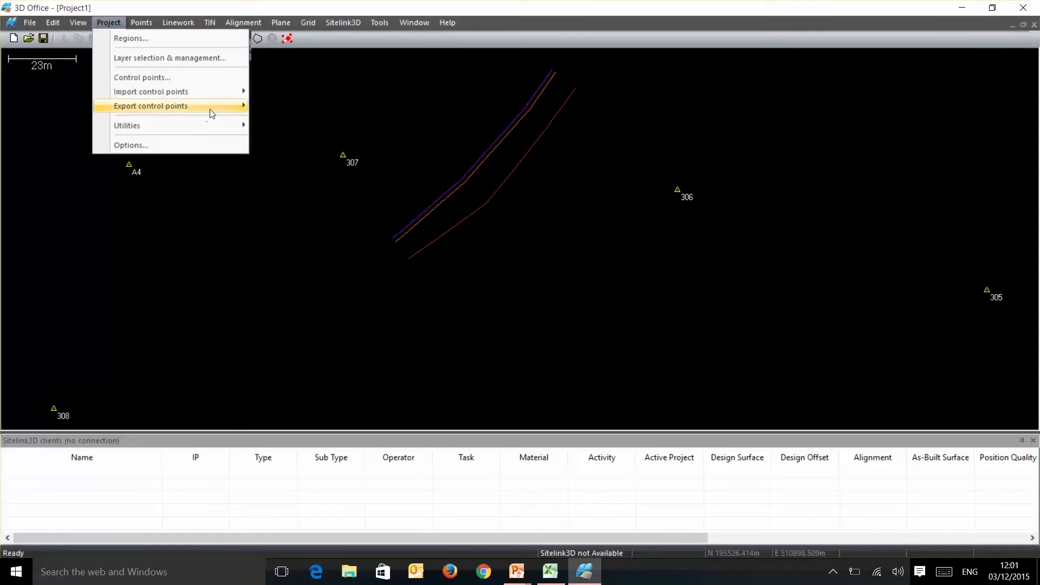
{"action": "mouse_move", "coordinate": [213, 110]}
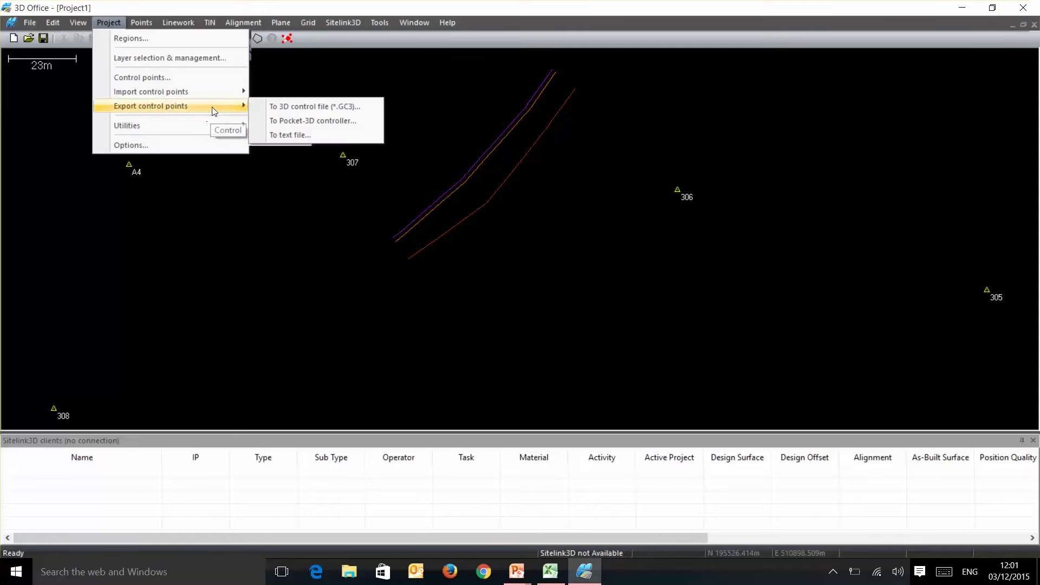
{"action": "left_click", "coordinate": [361, 107]}
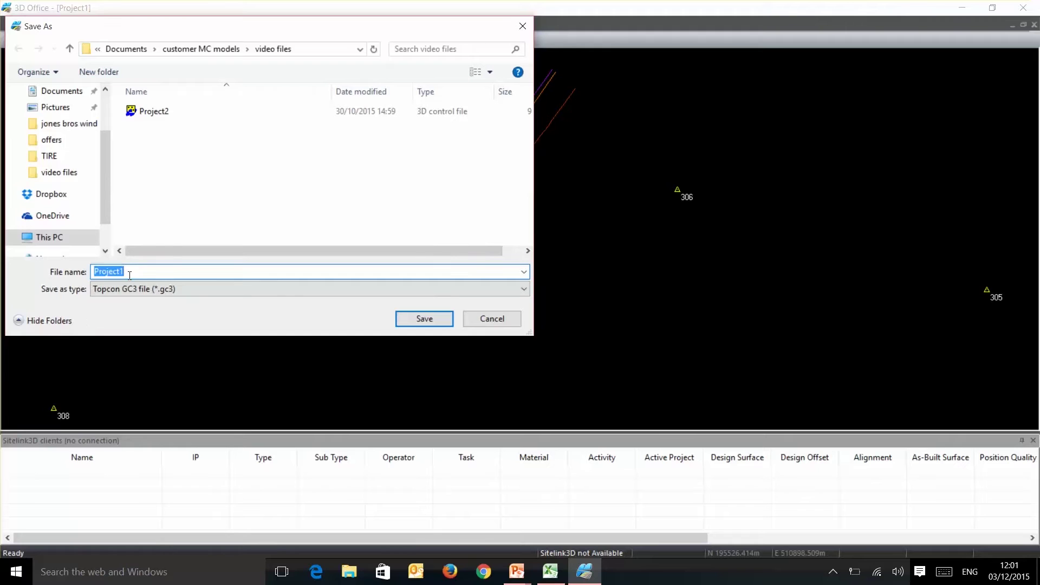
{"action": "type", "text": "control"}
{"action": "left_click", "coordinate": [440, 320]}
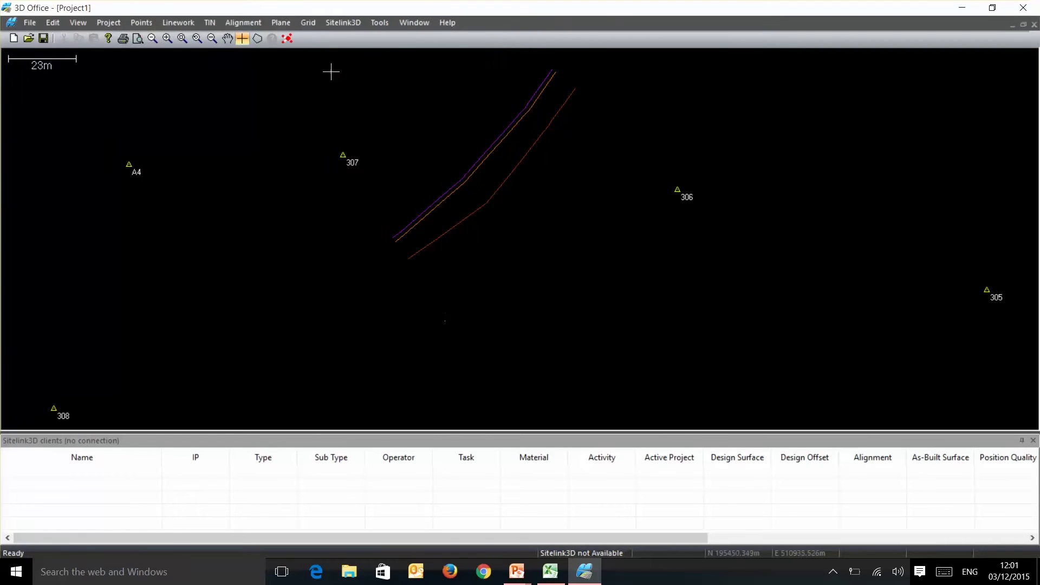